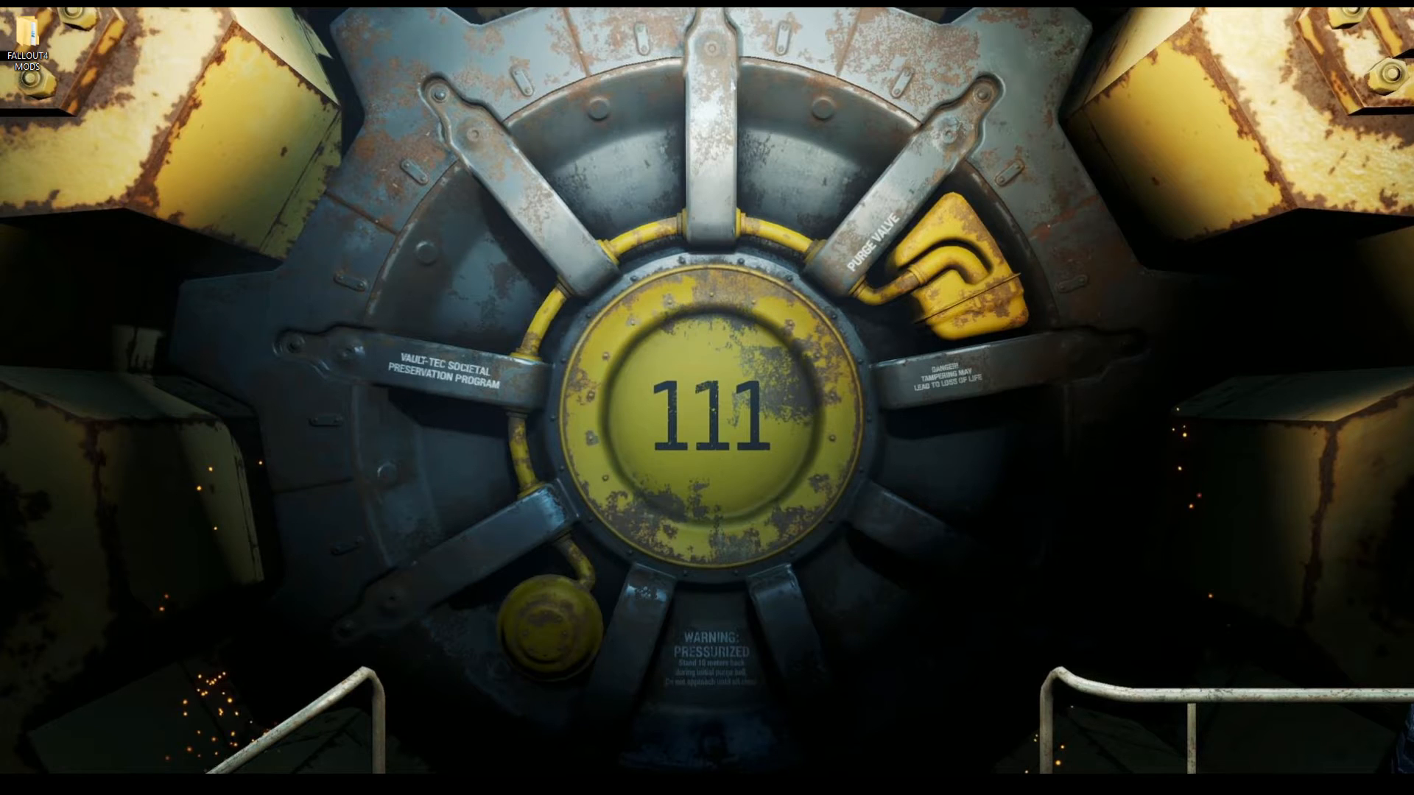
Step: Abandon the 'my pc' Windows search and bring up a File Explorer window at Quick access
key("super+s")
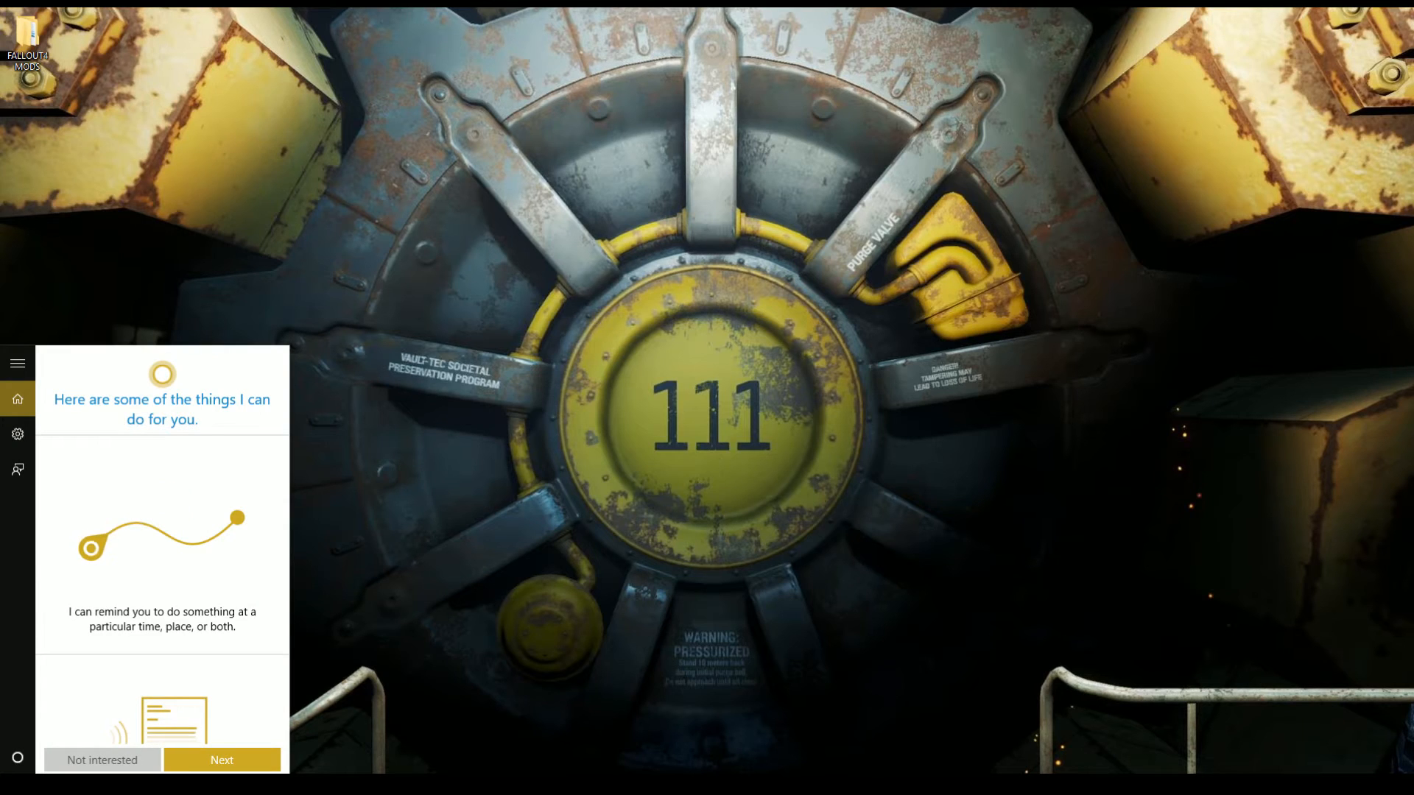
type("my")
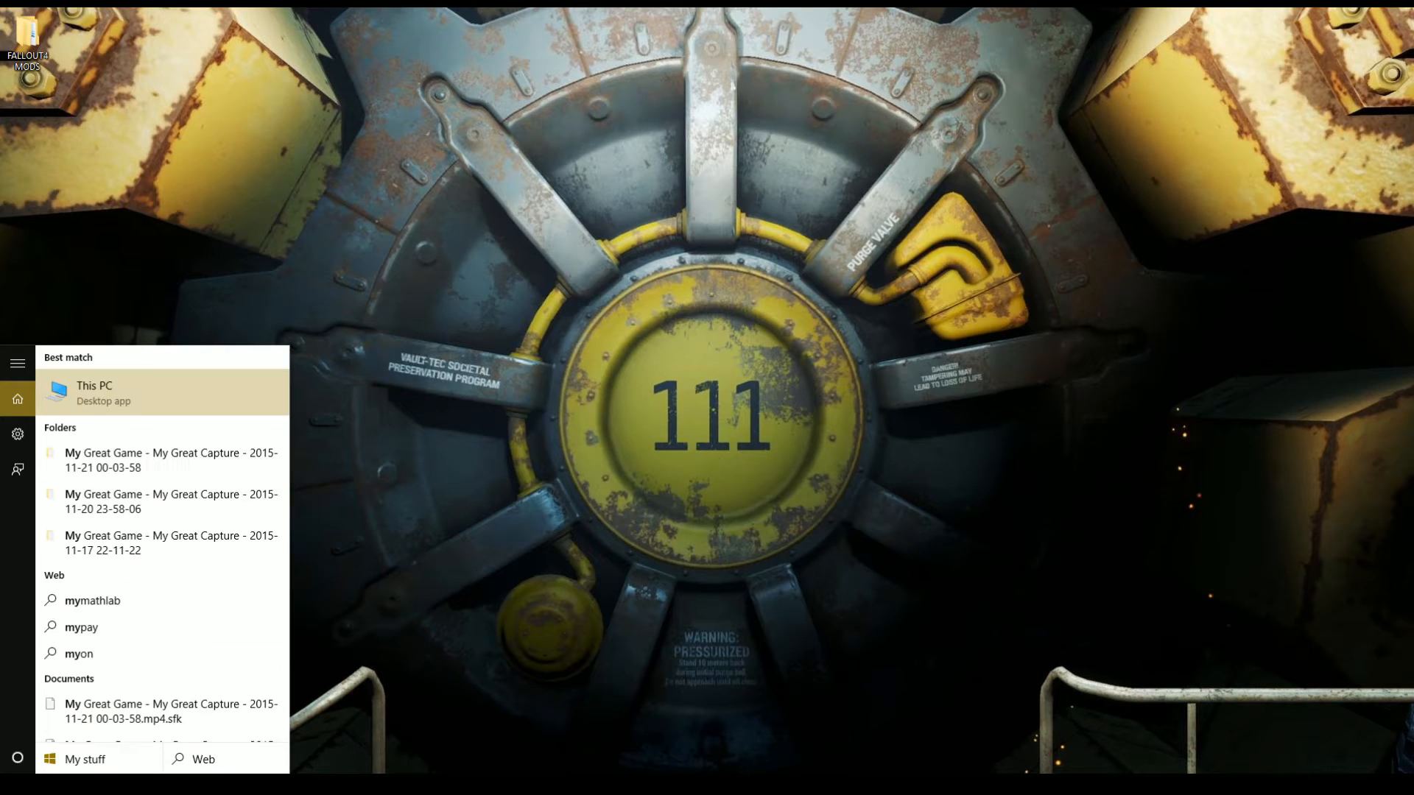
type(" pc")
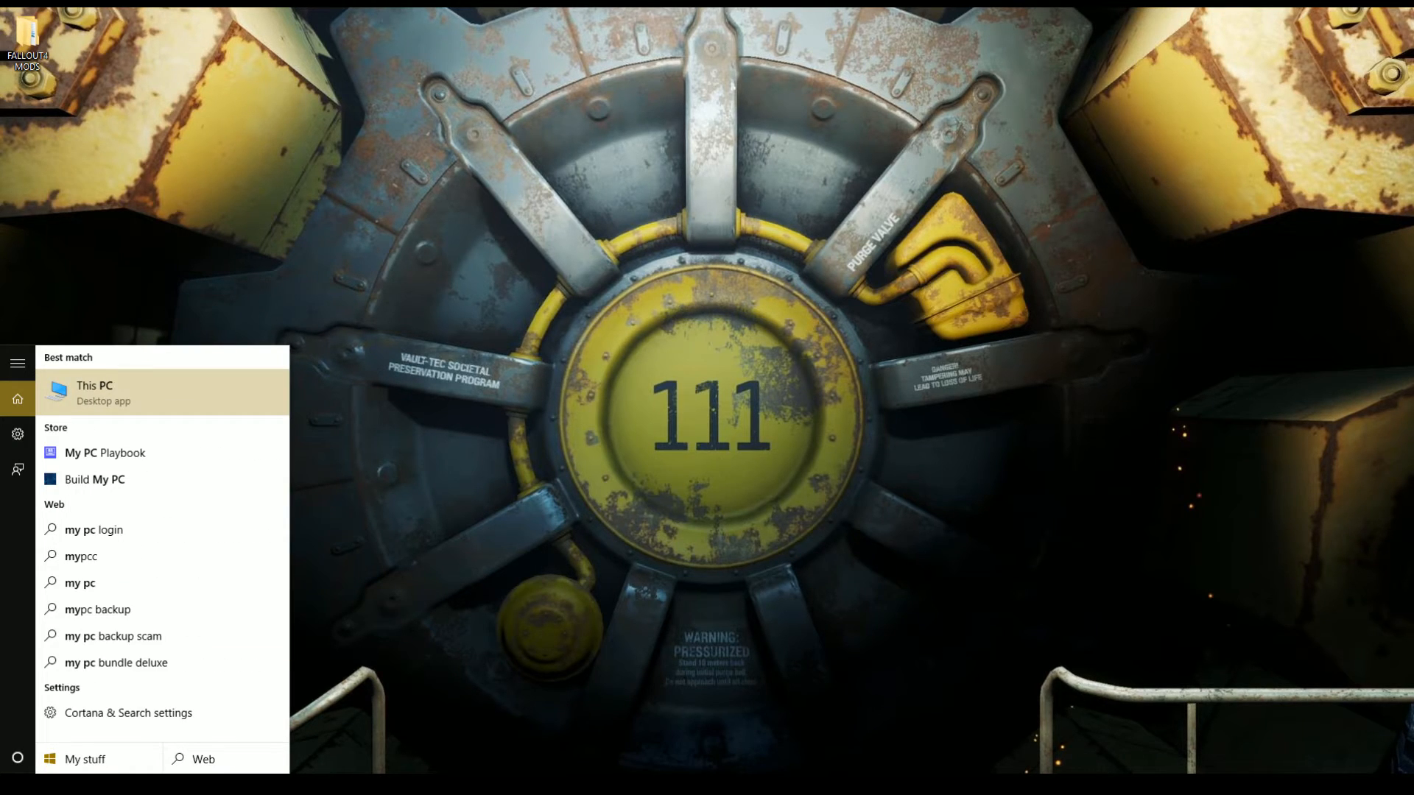
key("BackSpace")
key("BackSpace")
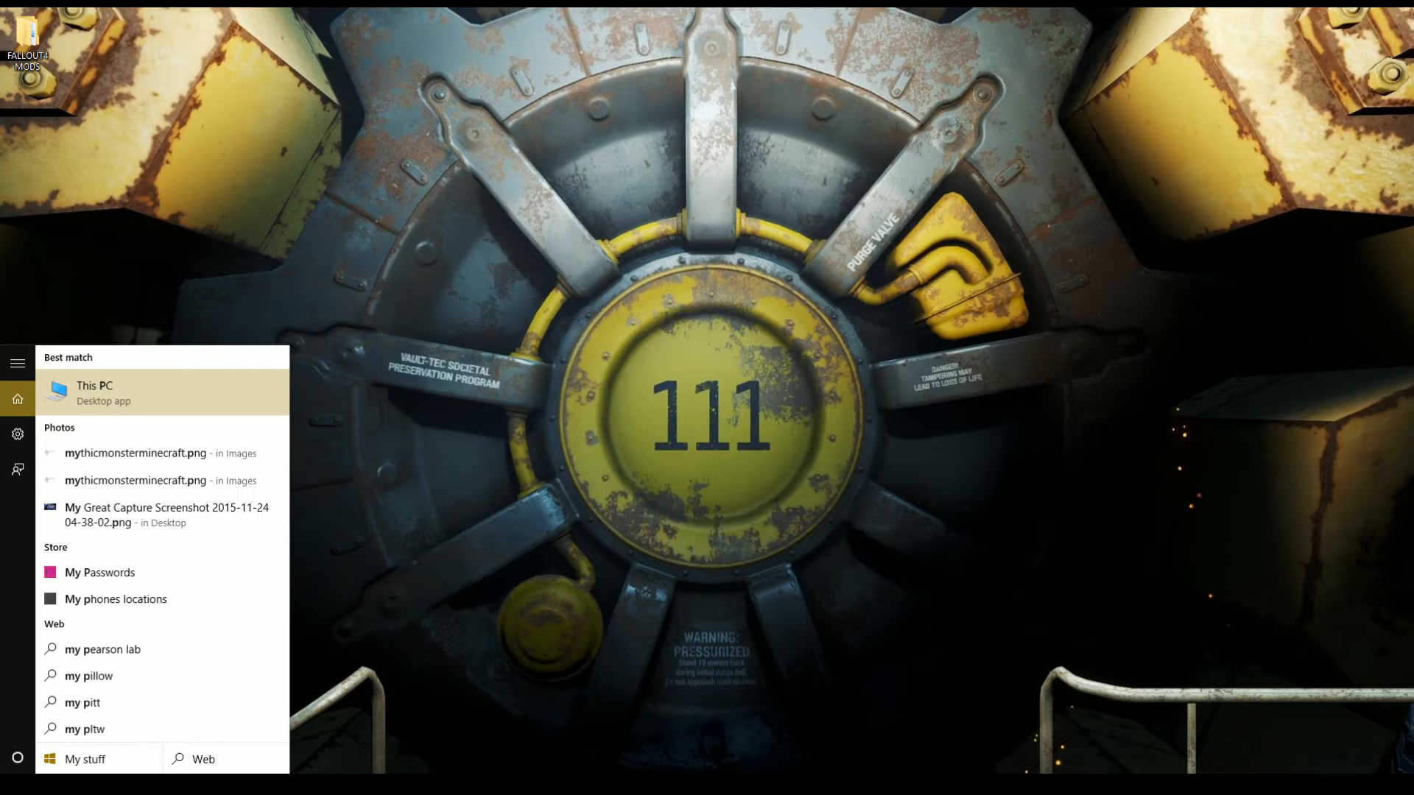
type("comp")
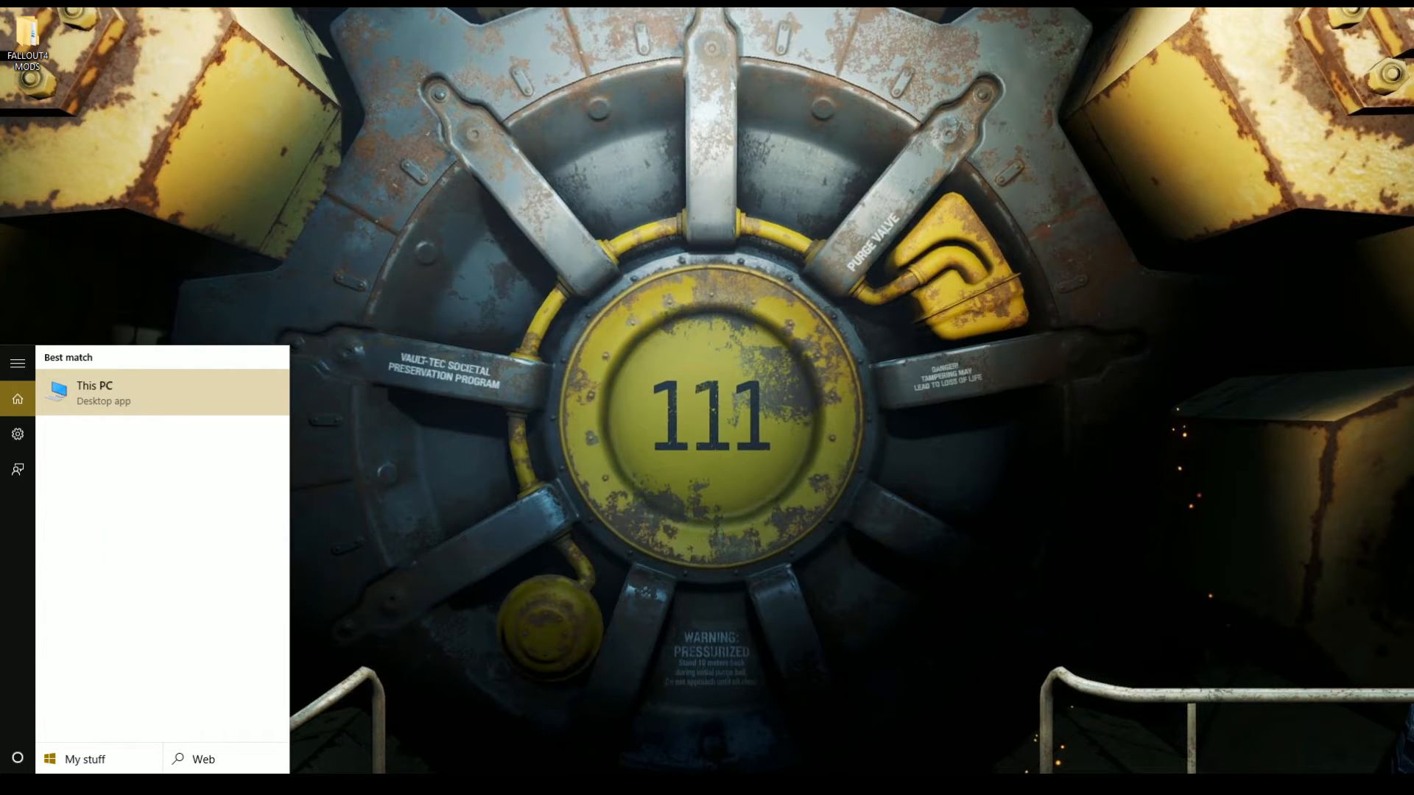
key("BackSpace")
key("BackSpace")
key("BackSpace")
key("BackSpace")
key("BackSpace")
key("BackSpace")
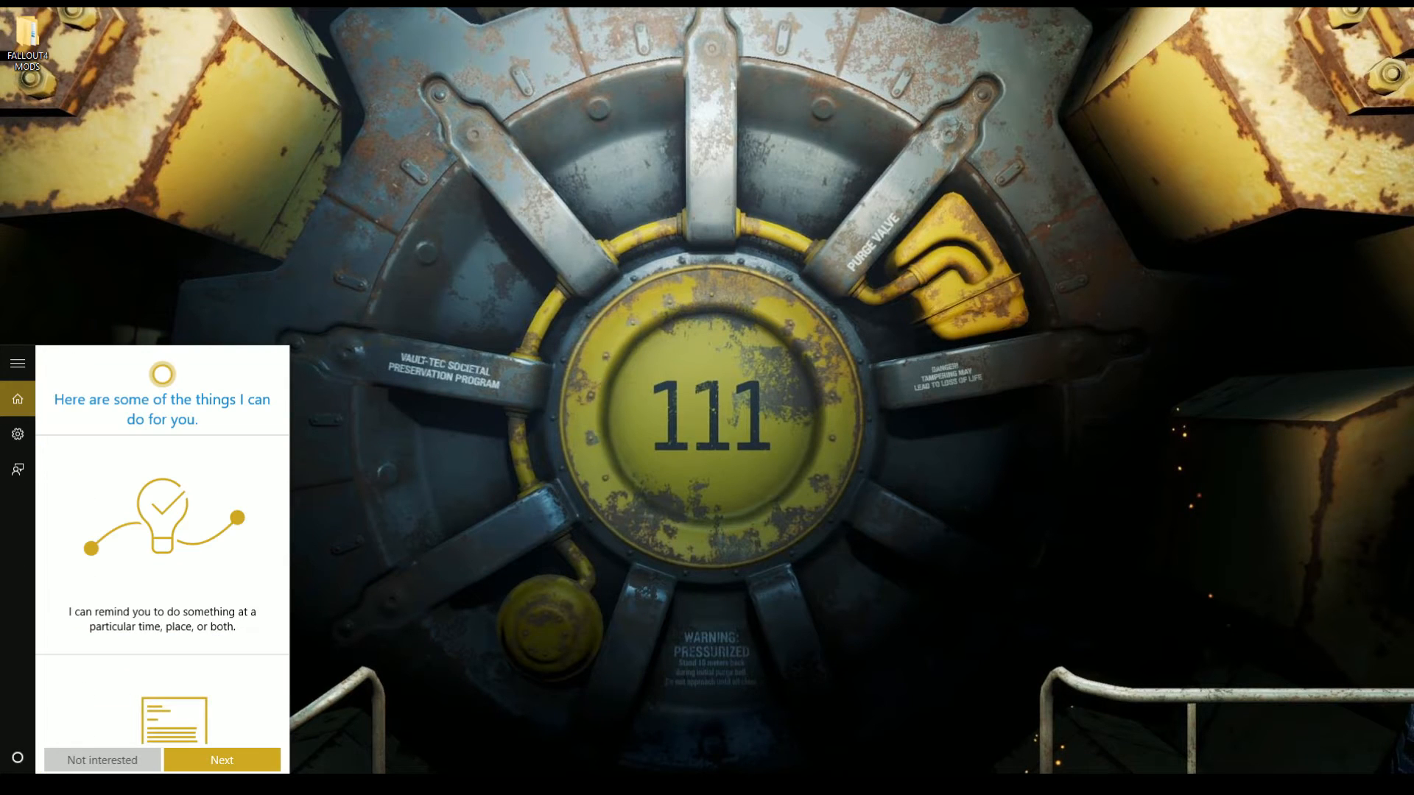
key("Escape")
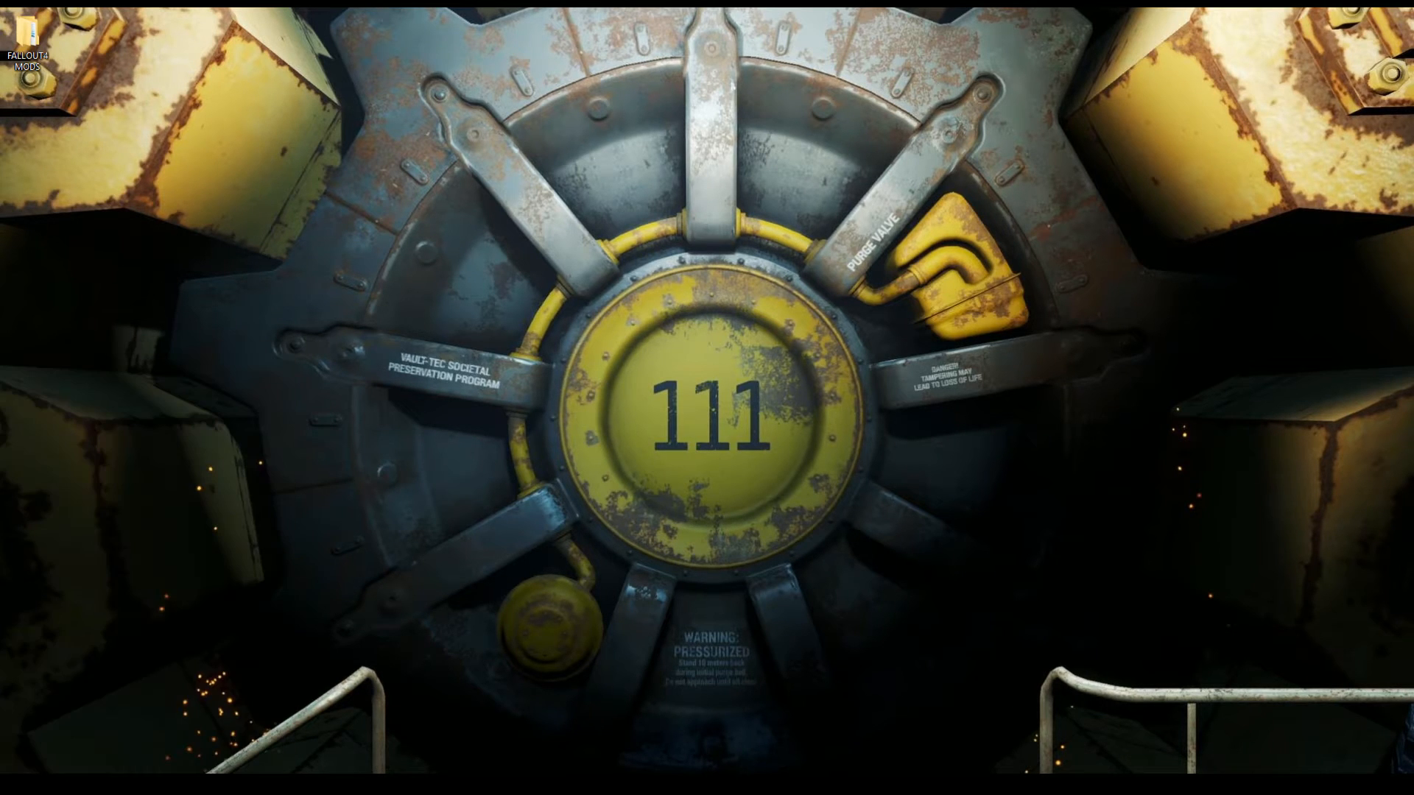
key("super+e")
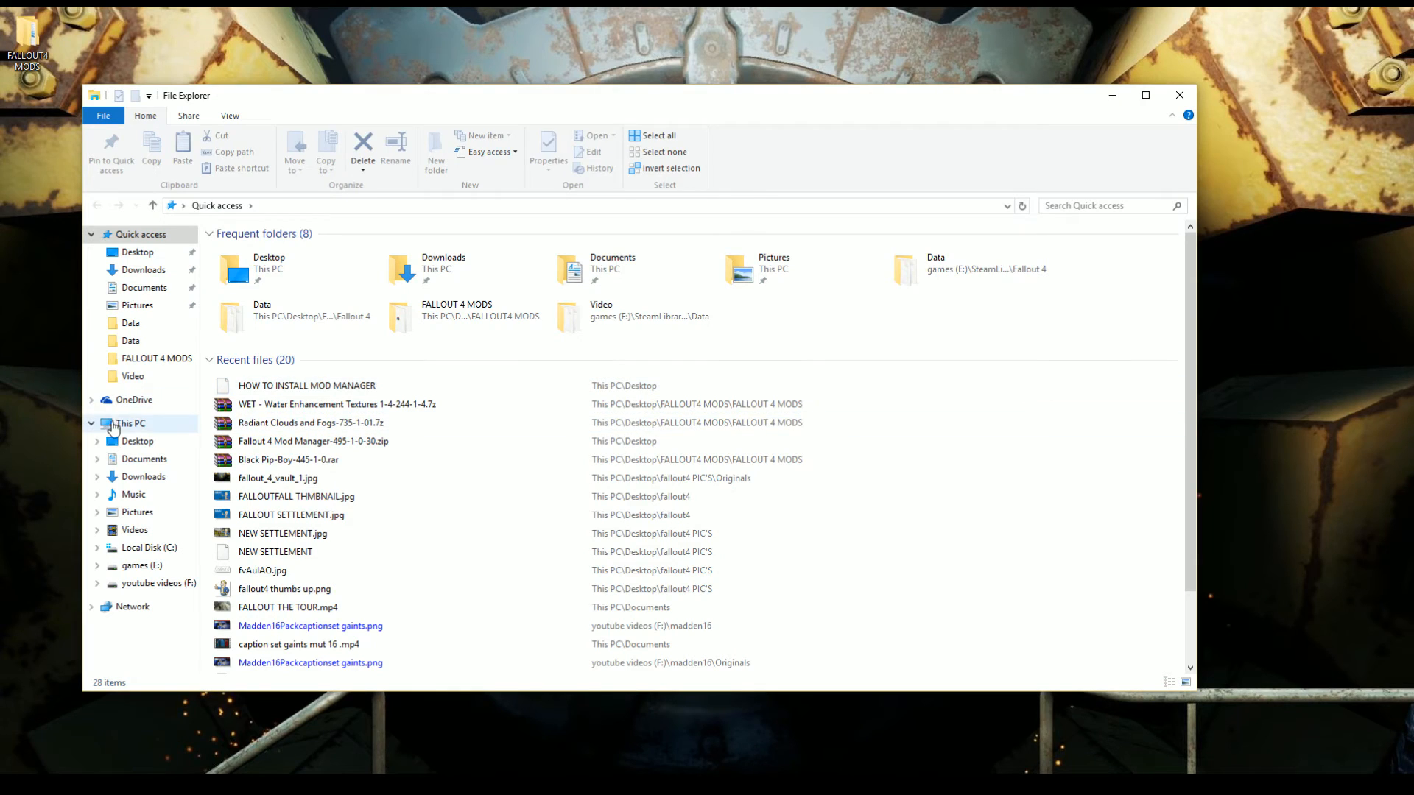
Step: Go into This PC > games (E:) > SteamLibrarynew here
left_click(130, 424)
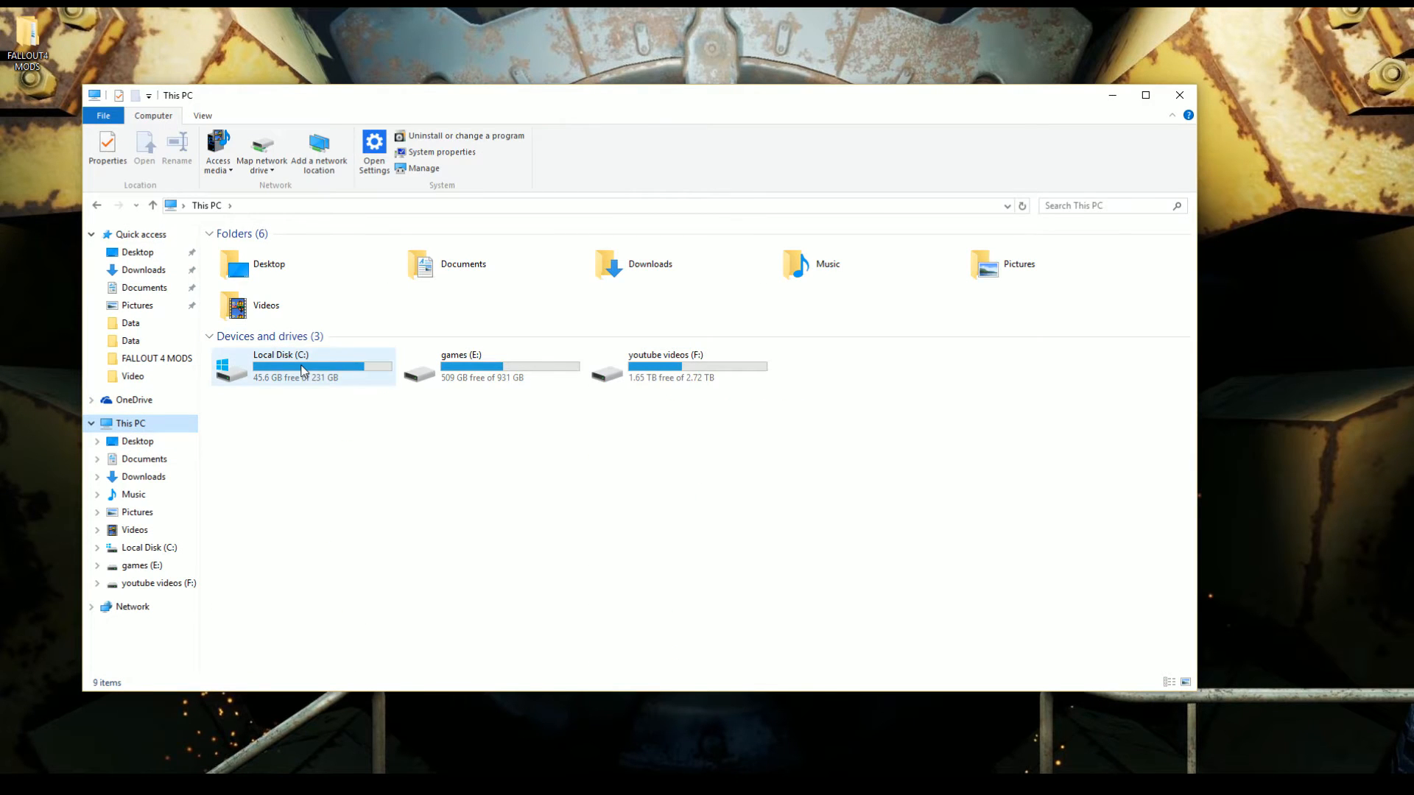
mouse_move(304, 367)
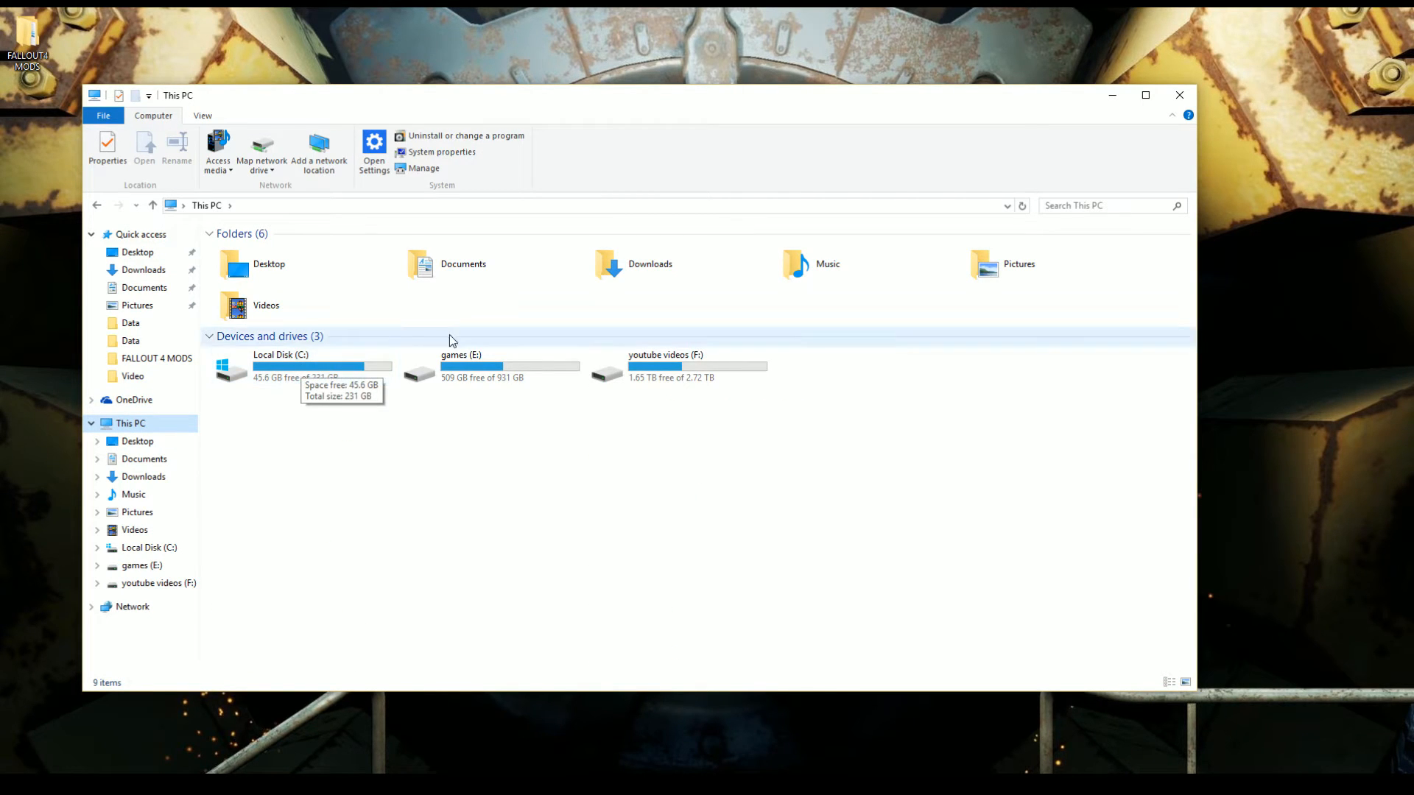
mouse_move(491, 366)
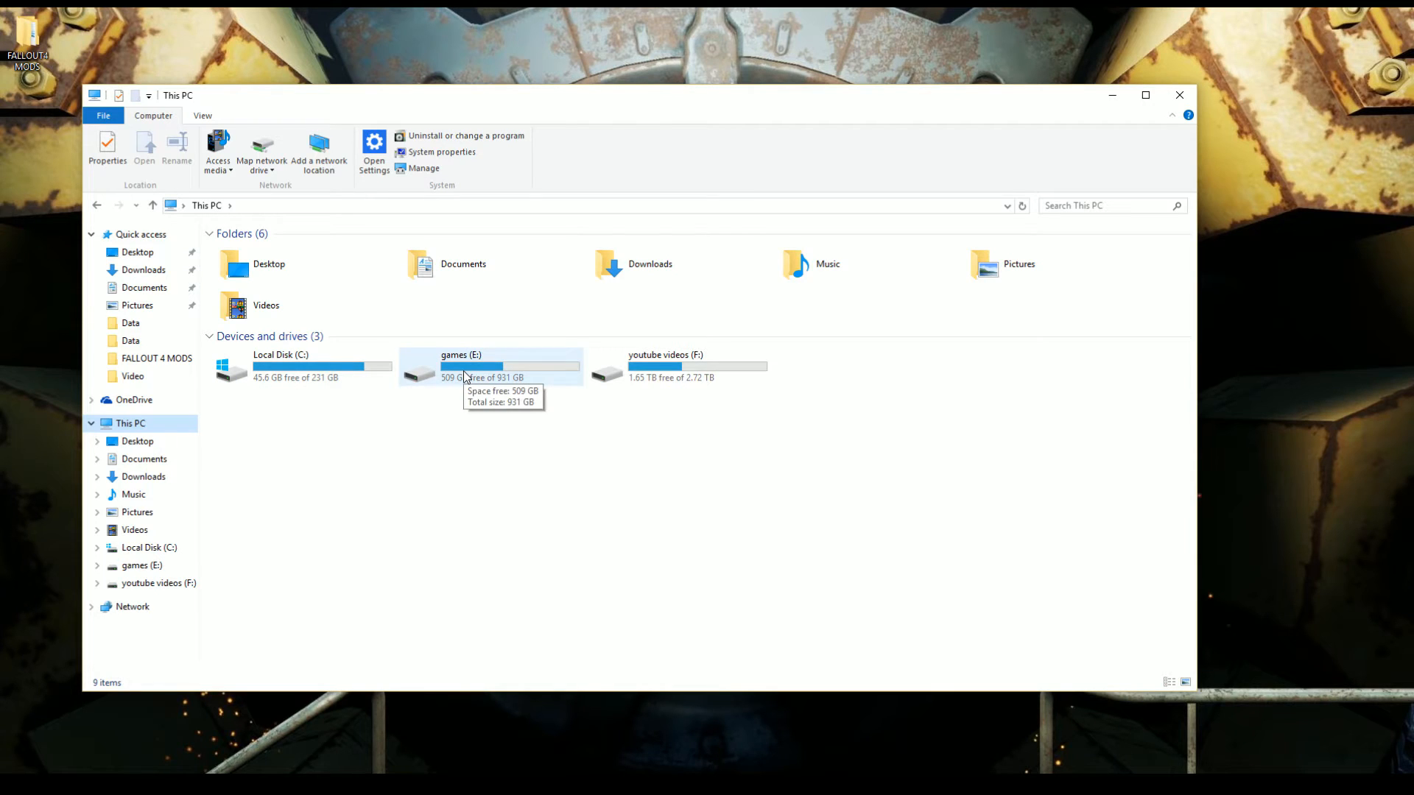
double_click(463, 370)
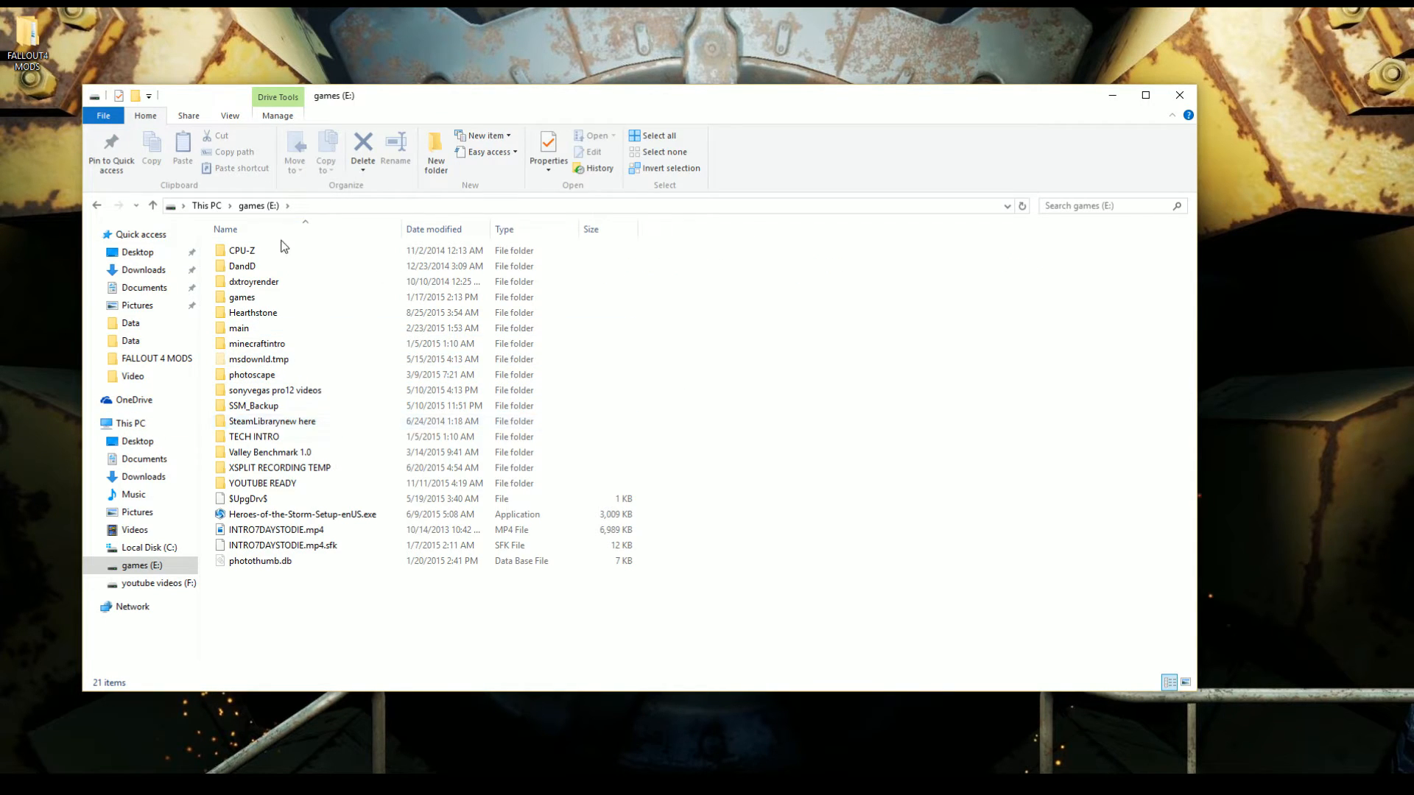
left_click(291, 425)
double_click(292, 425)
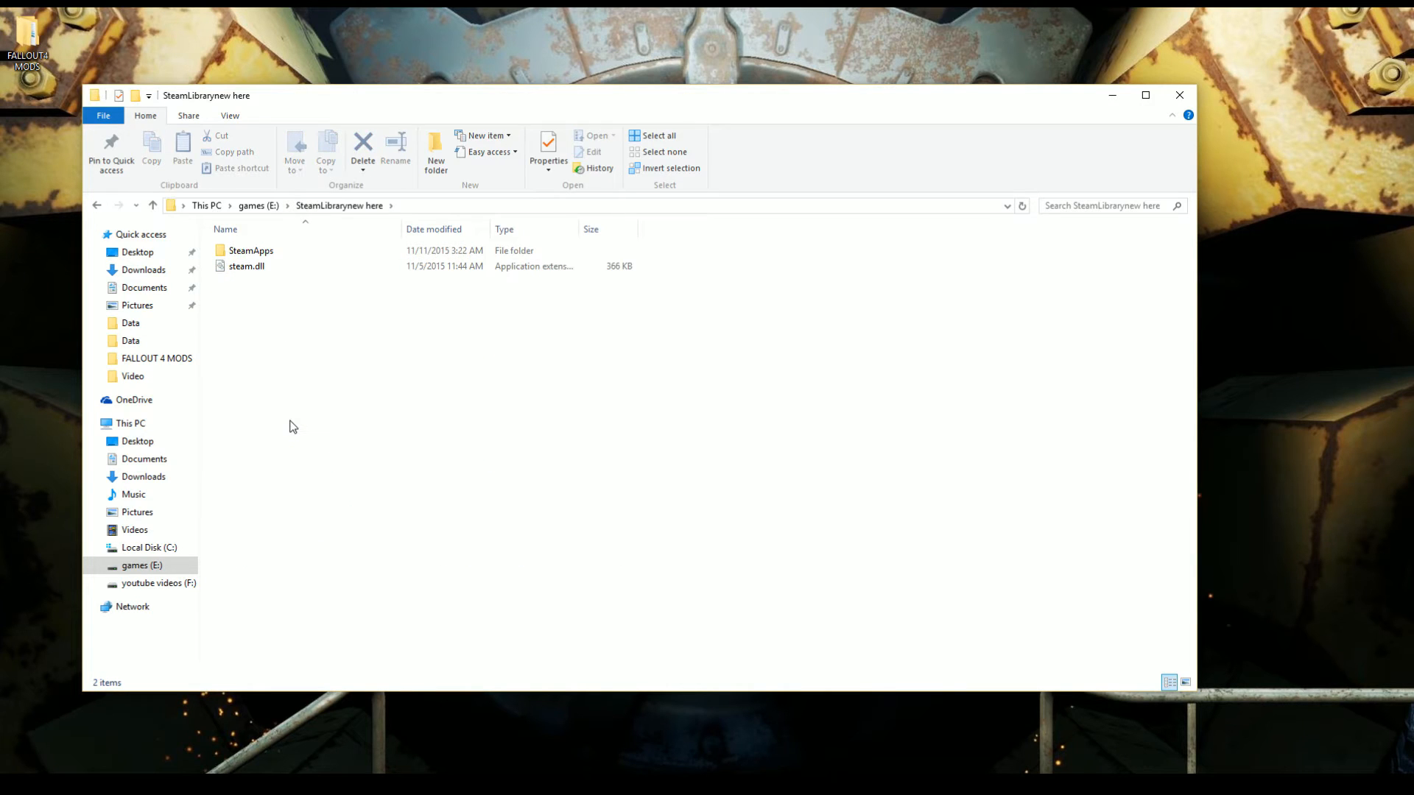
Step: Continue into SteamApps > common to list the installed games, shifting the window right
left_click(267, 251)
double_click(268, 256)
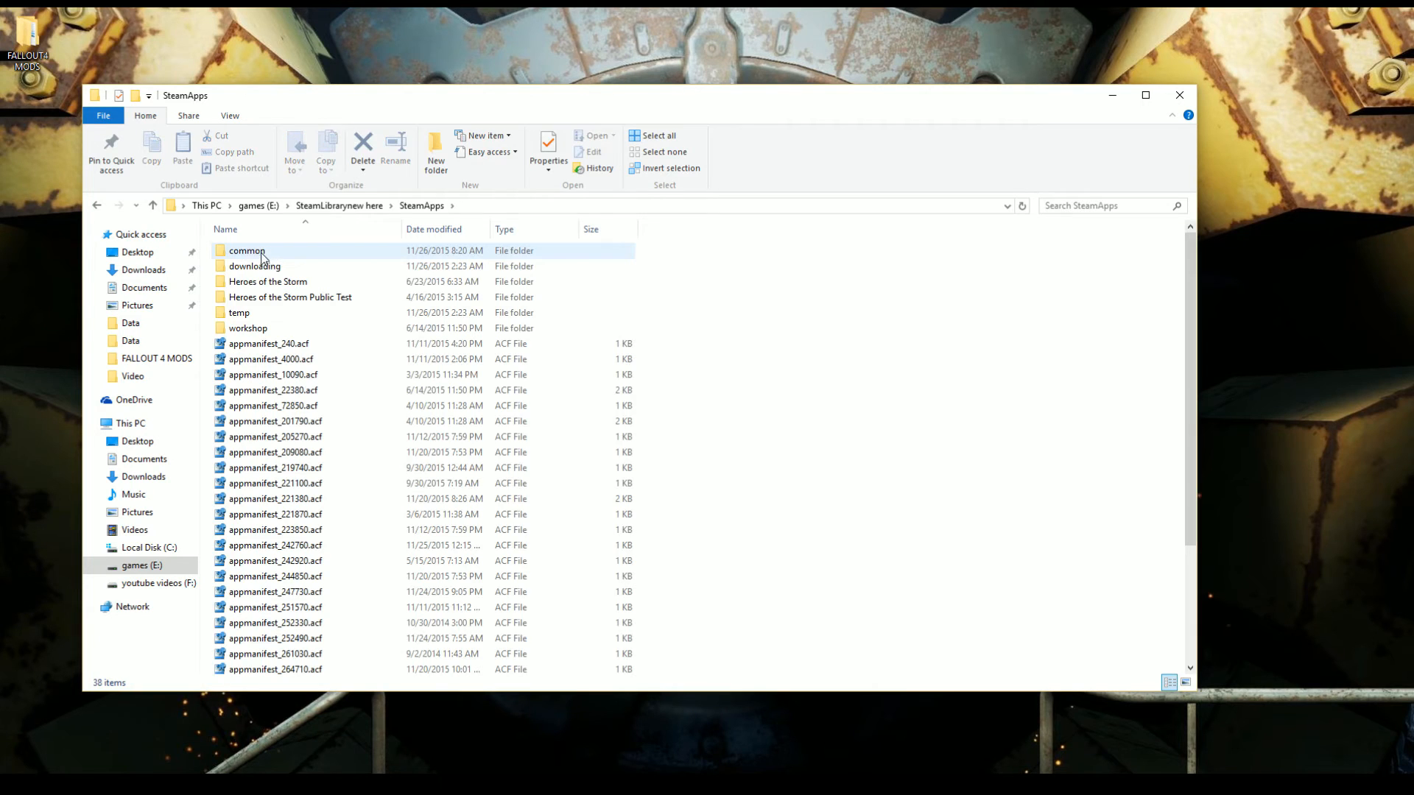
left_click(261, 254)
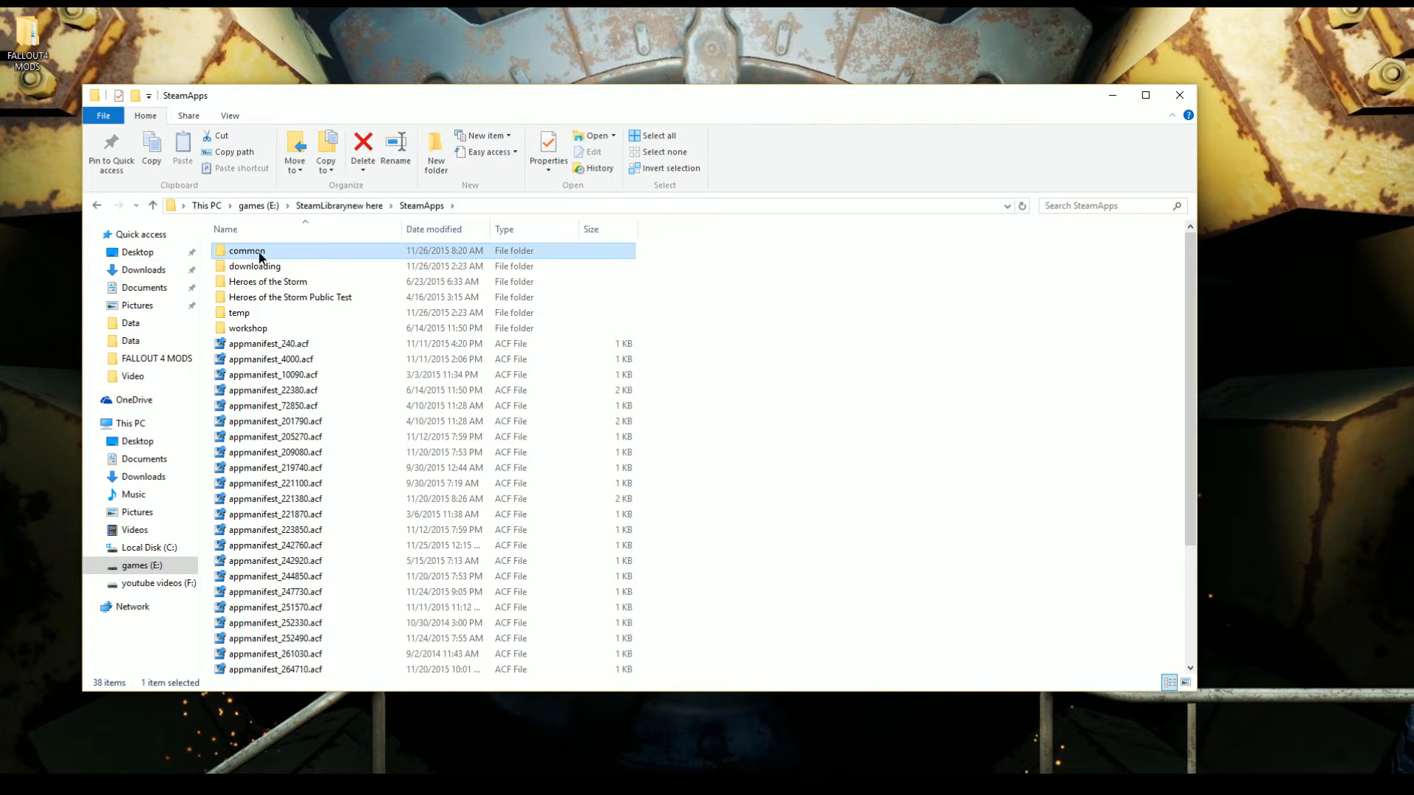
double_click(260, 254)
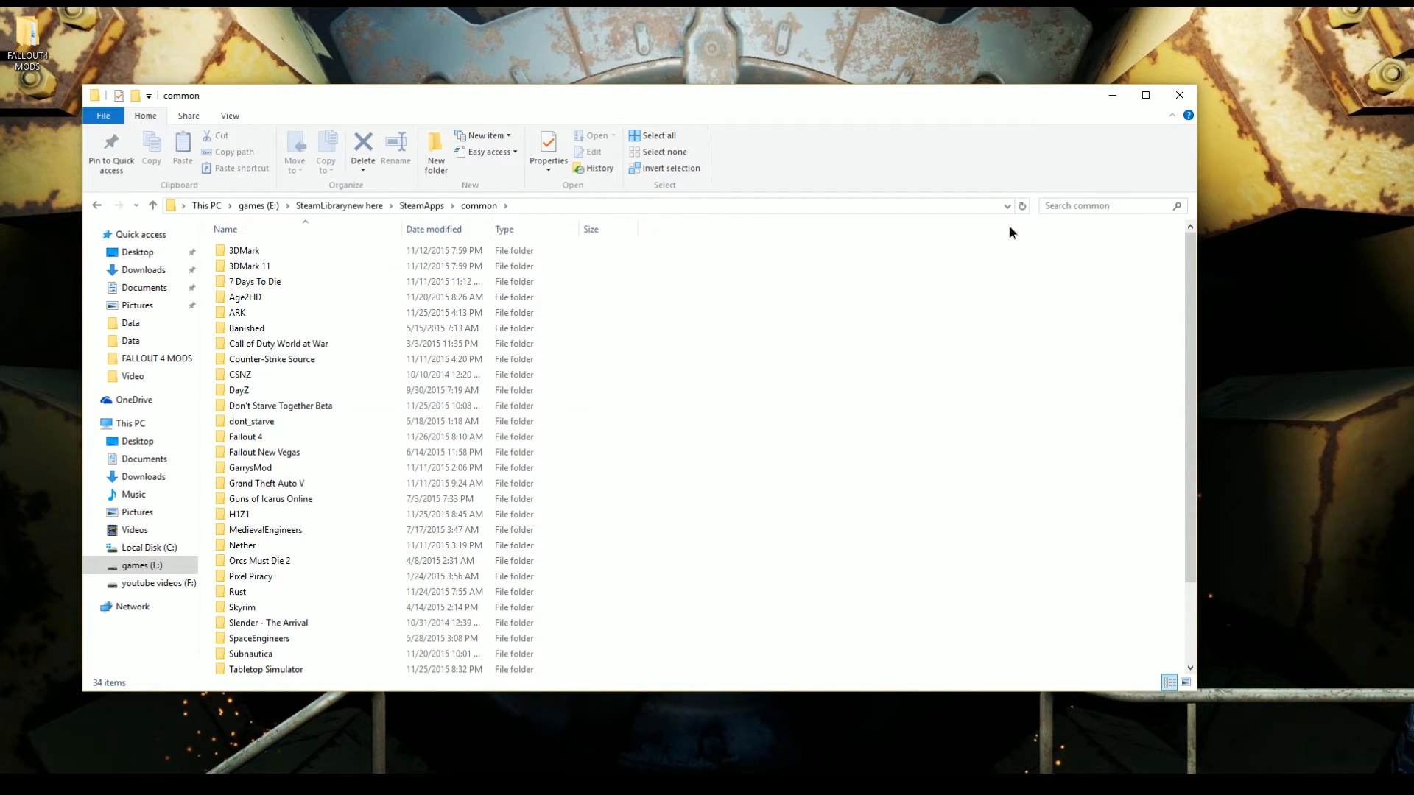
left_click_drag(723, 96, 1163, 46)
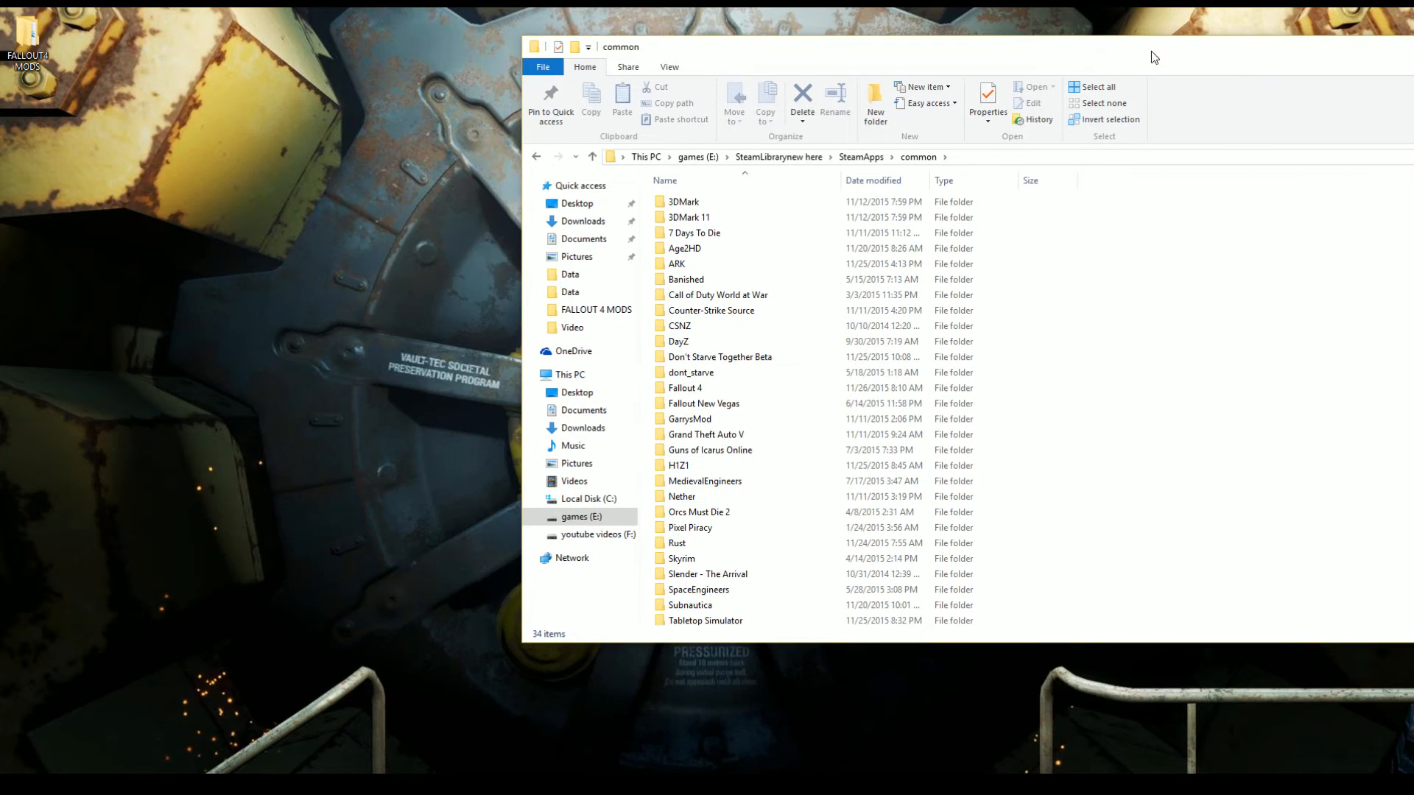
Step: Create a new desktop folder named FALLLLLLOUT4BACKUP
right_click(140, 334)
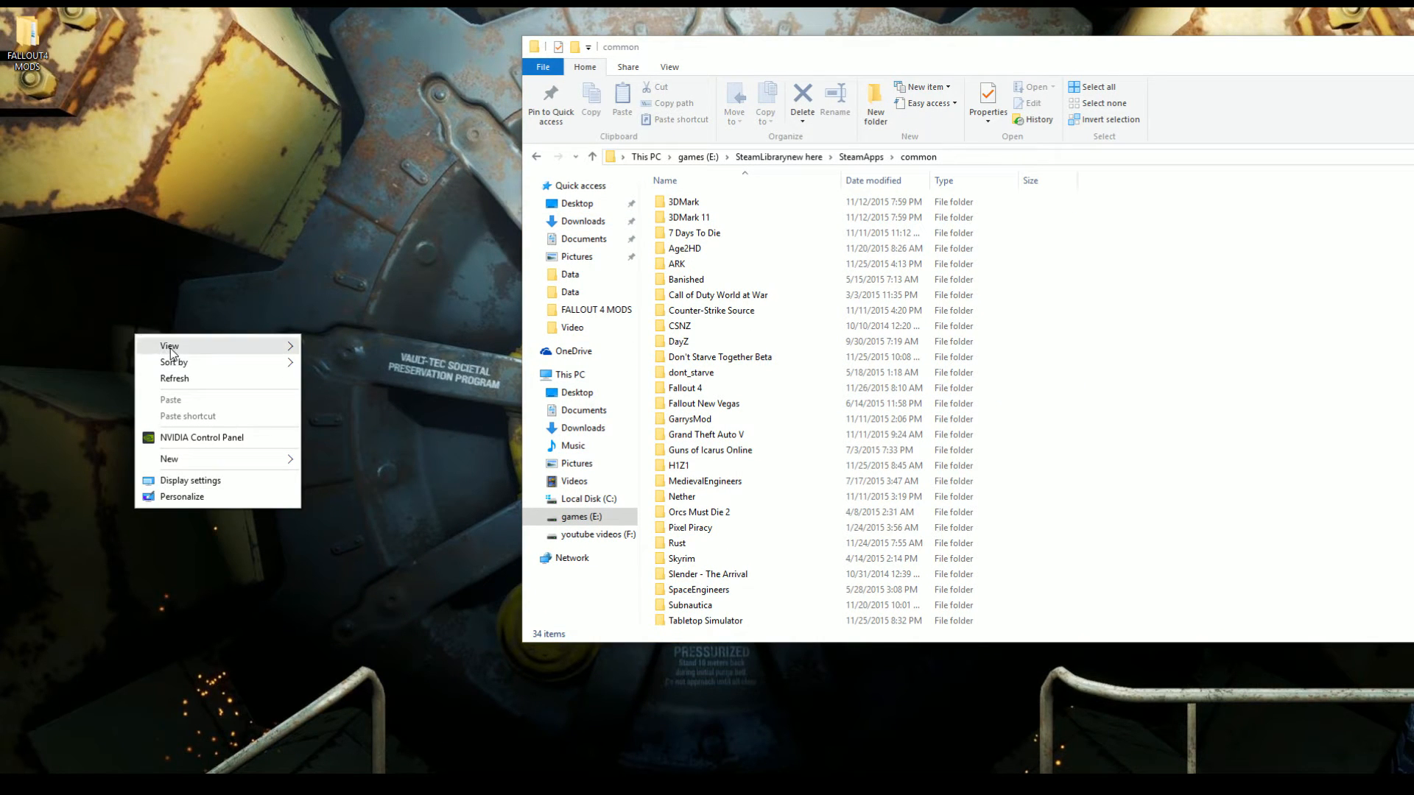
mouse_move(217, 459)
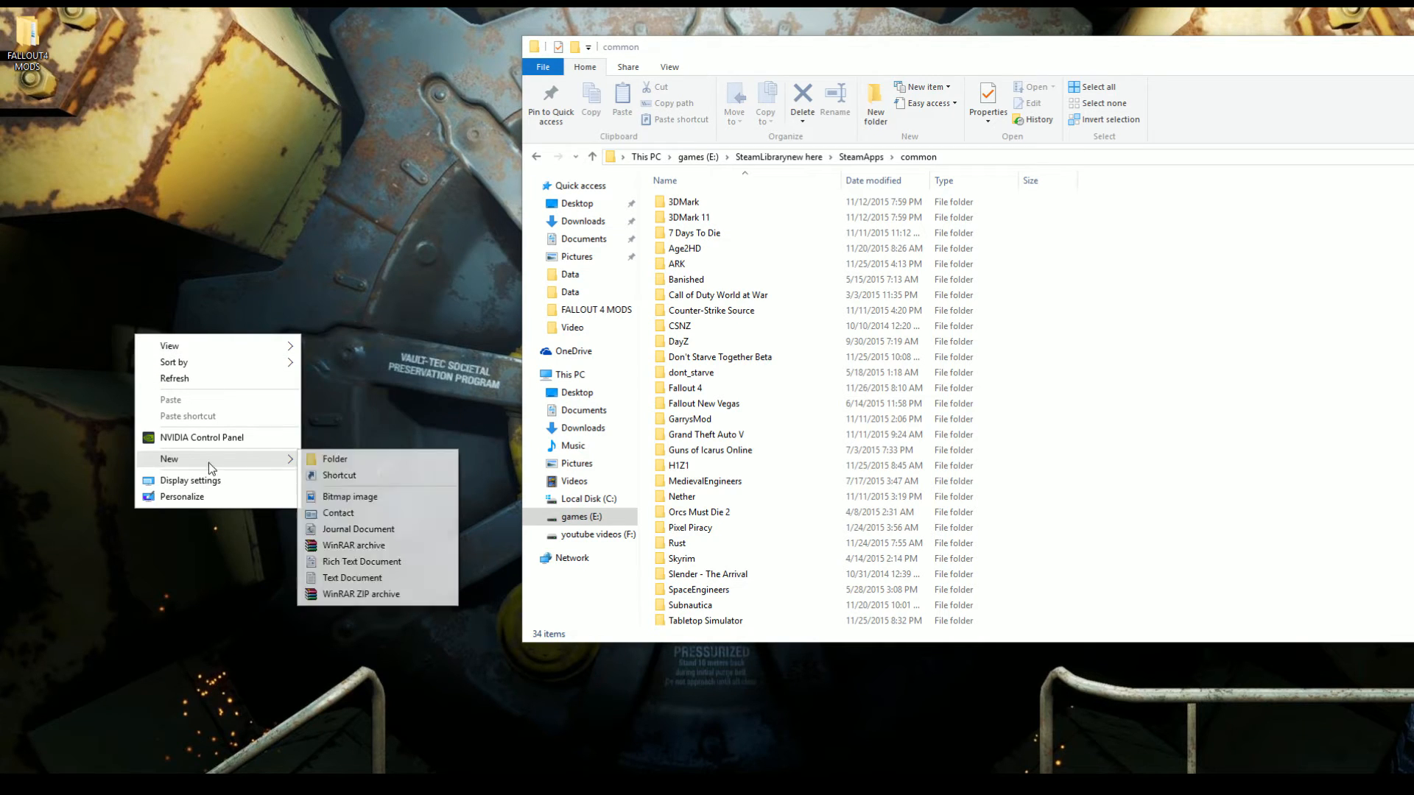
left_click(339, 465)
type("FALLLLLLLOUT4")
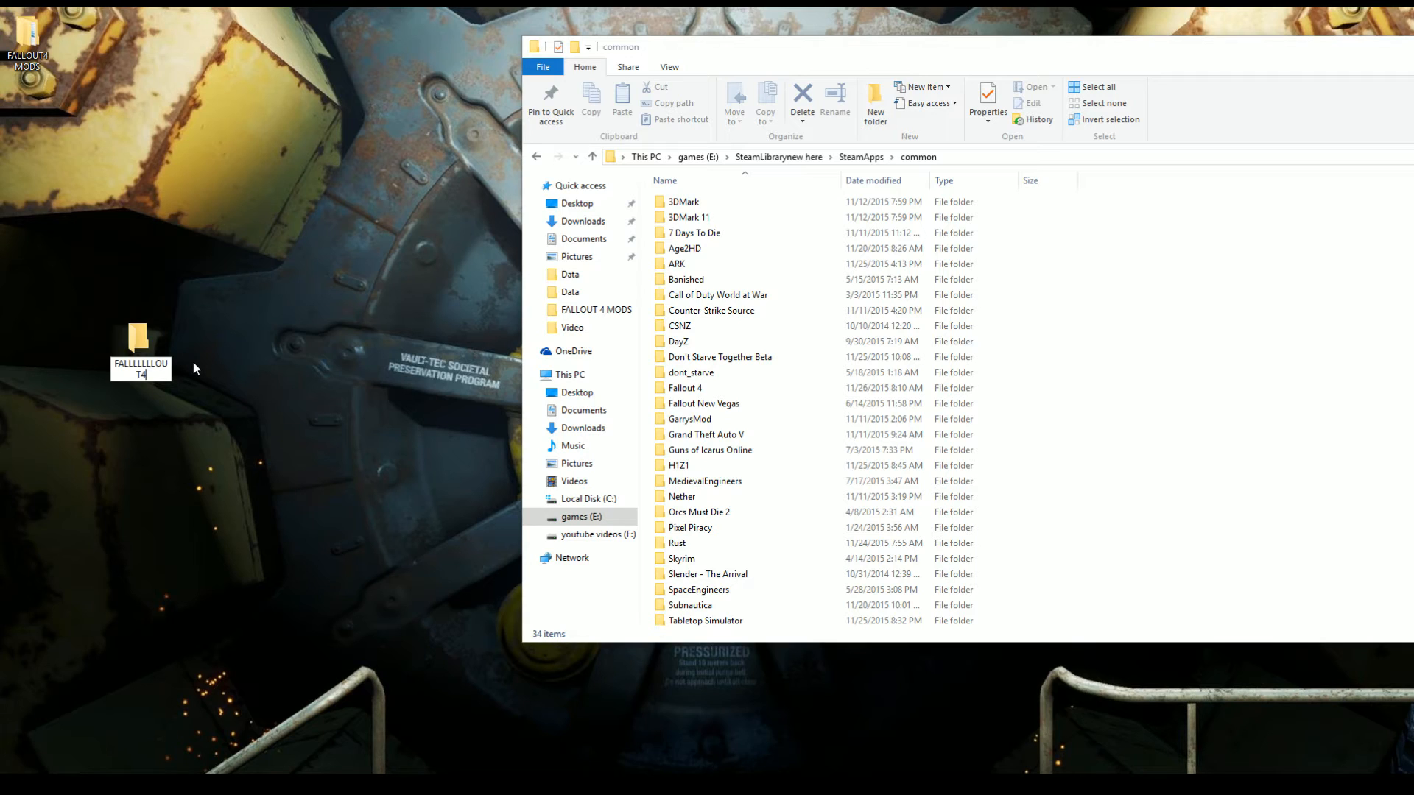
type("BACKU")
type("P")
key("Return")
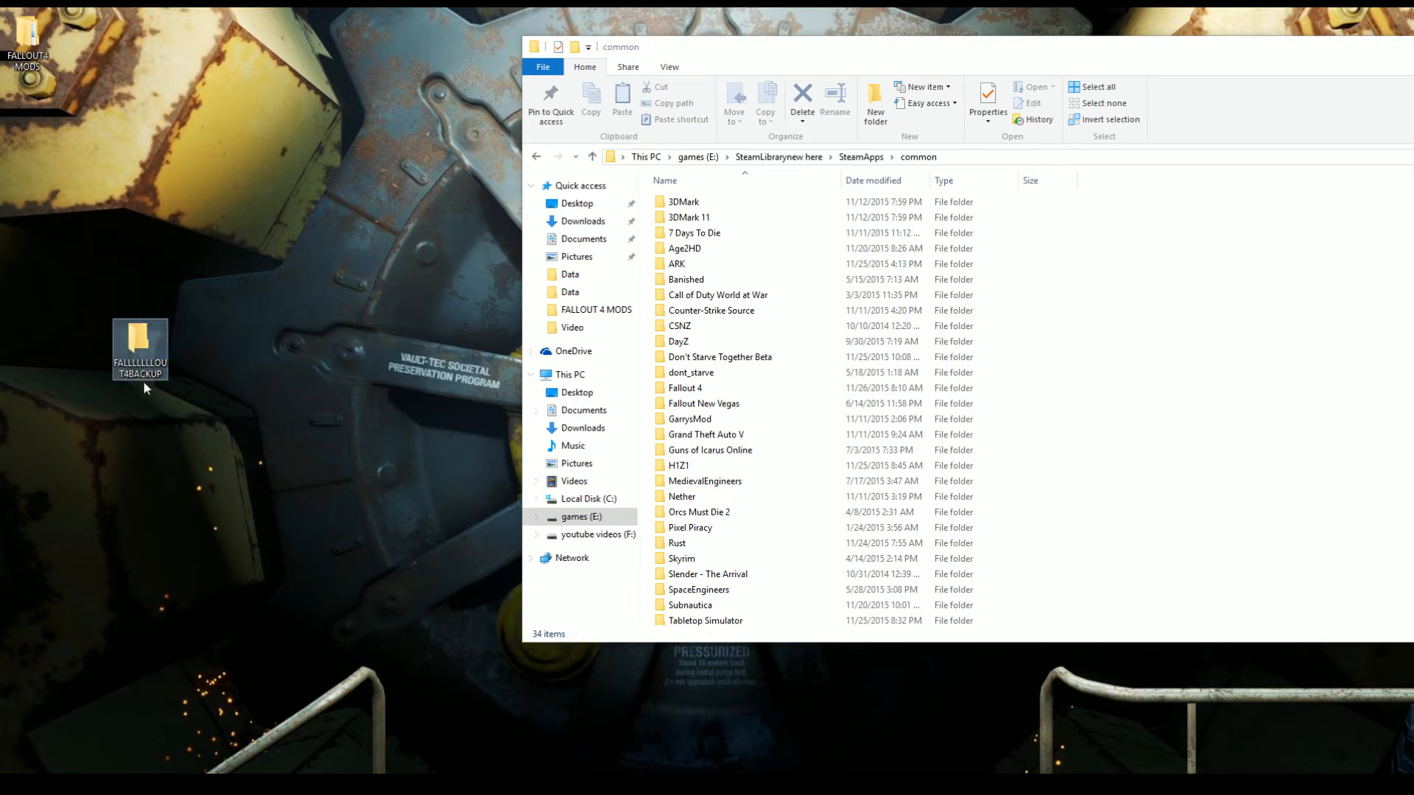
Step: Copy the Fallout 4 folder and paste it into the opened backup folder, then dismiss the copy progress
double_click(134, 340)
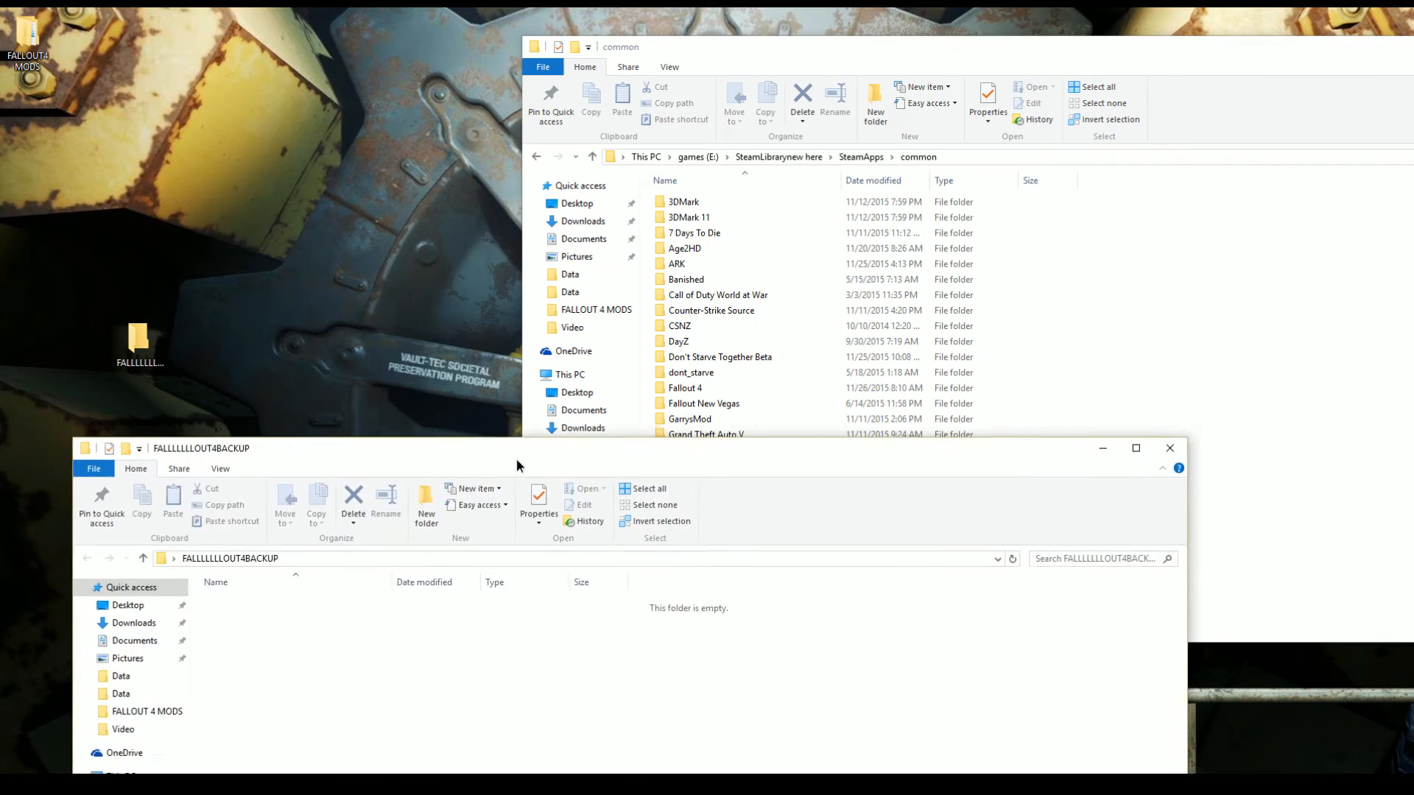
left_click_drag(452, 25, 652, 548)
left_click(707, 387)
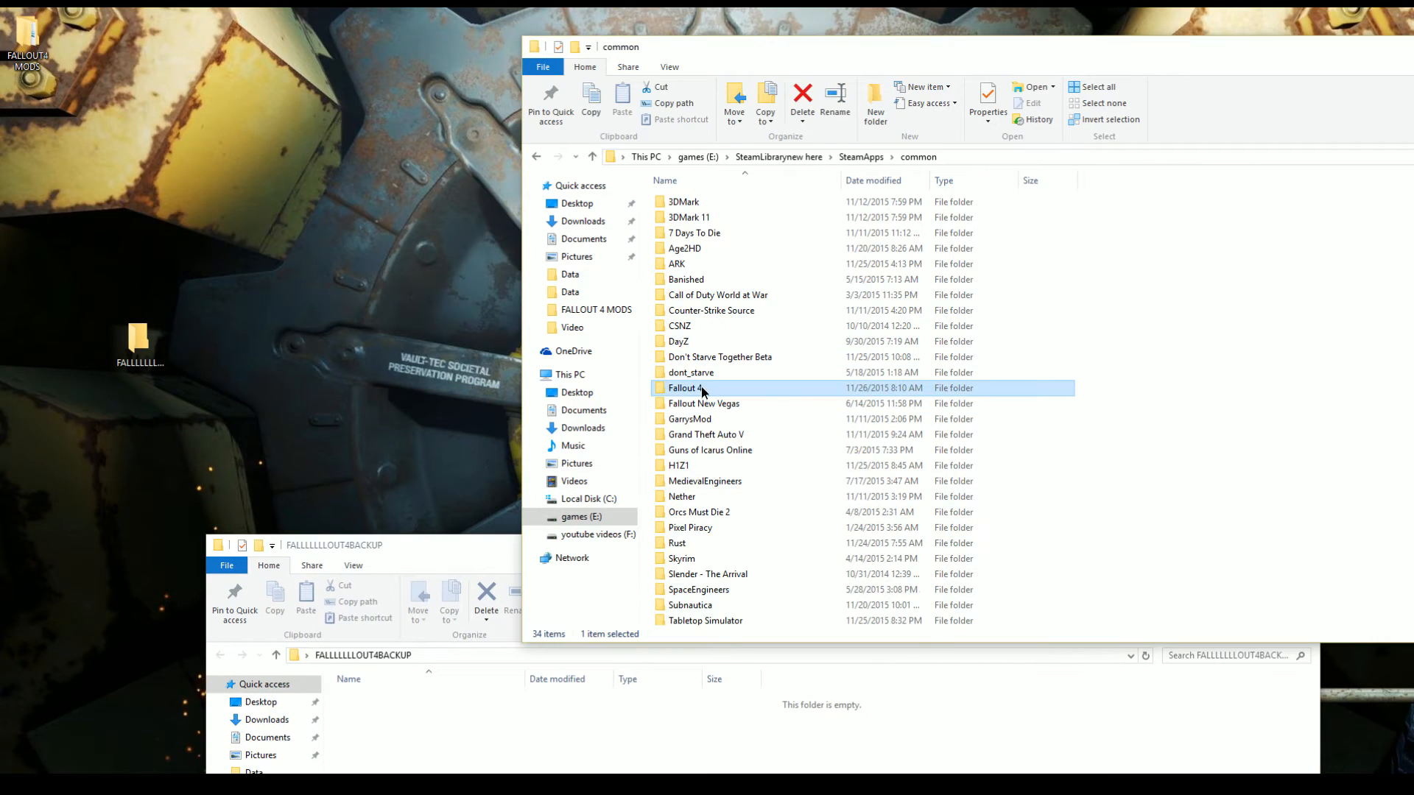
right_click(707, 388)
left_click(738, 658)
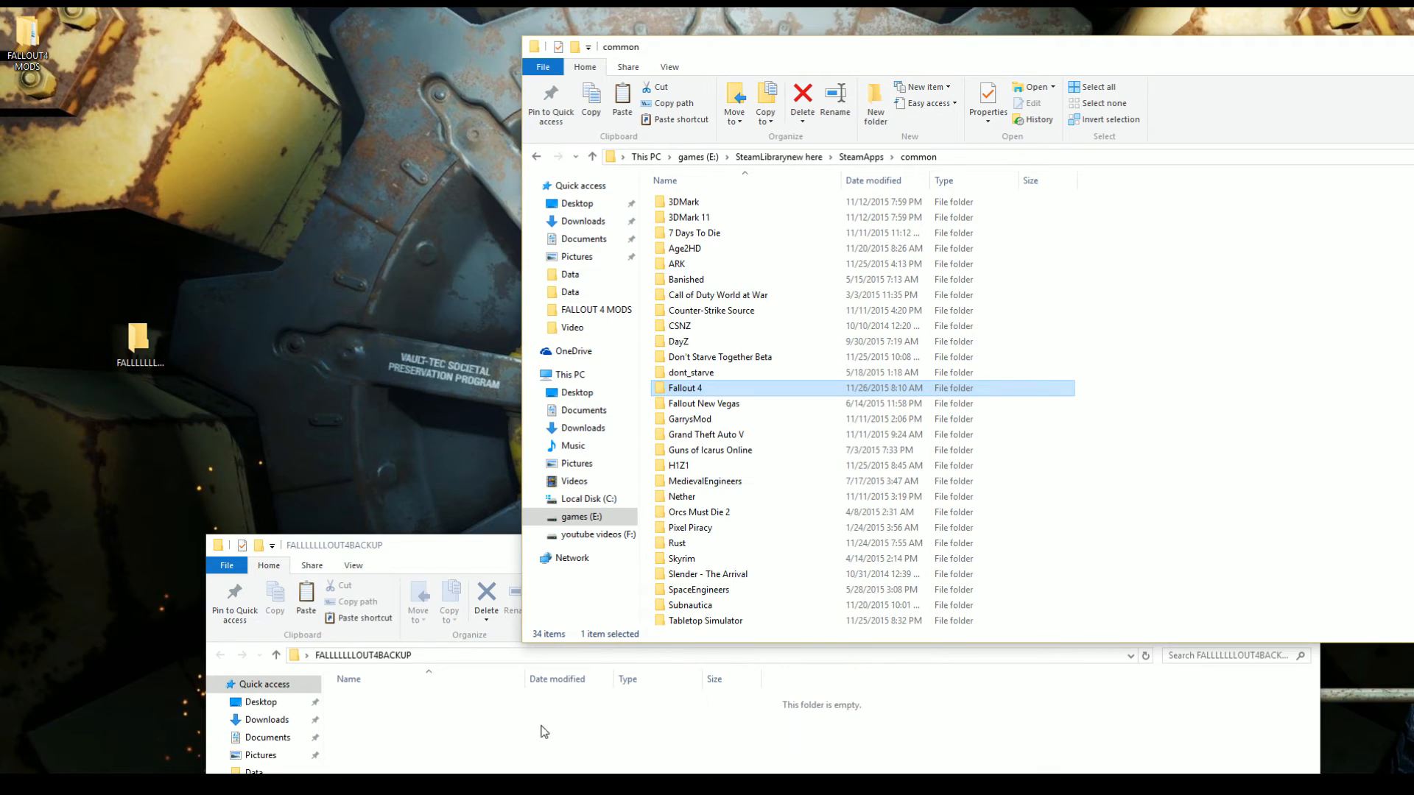
left_click(502, 733)
right_click(451, 722)
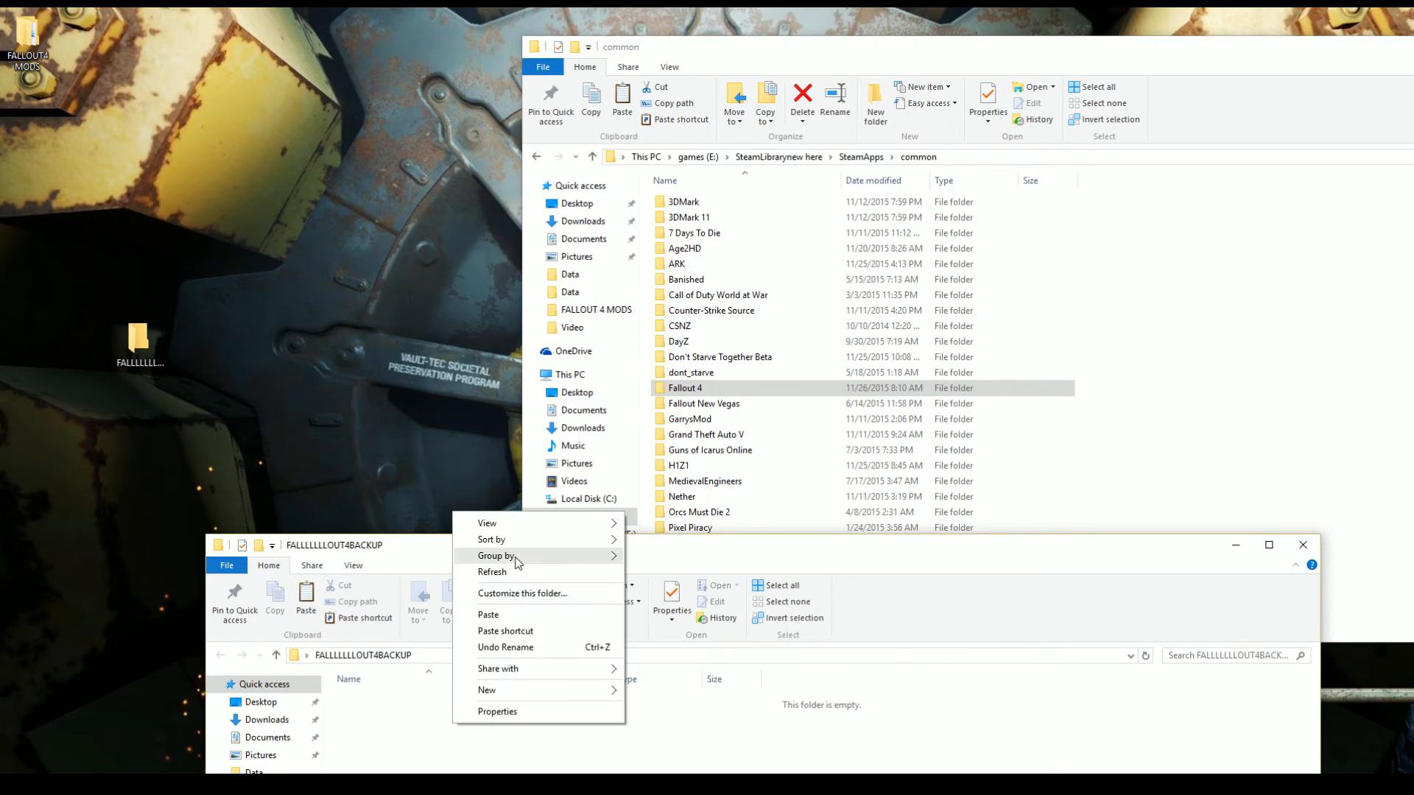
left_click(489, 614)
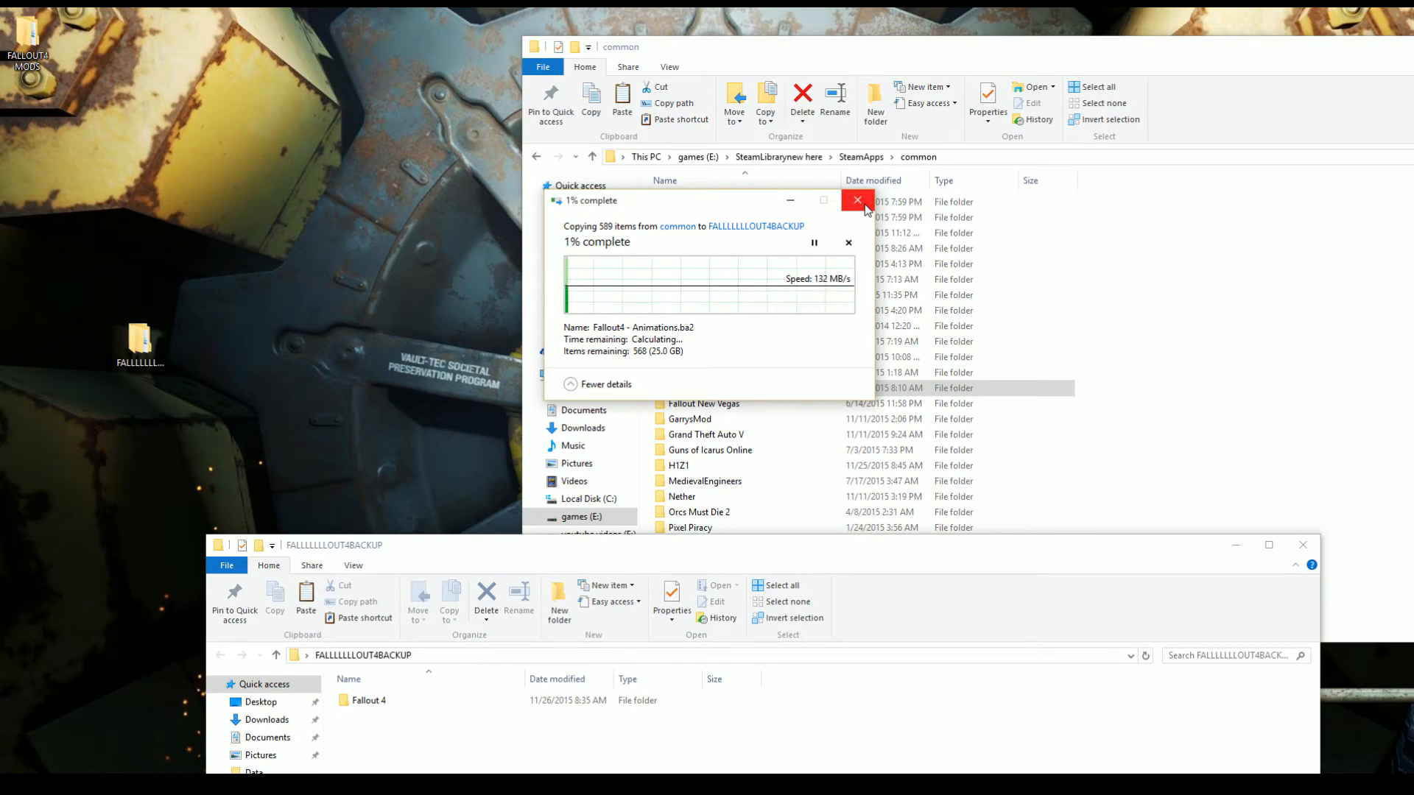
left_click(857, 201)
Step: Delete the backup folder from the desktop and bring up options for Fallout 4 in the common folder
left_click(1302, 548)
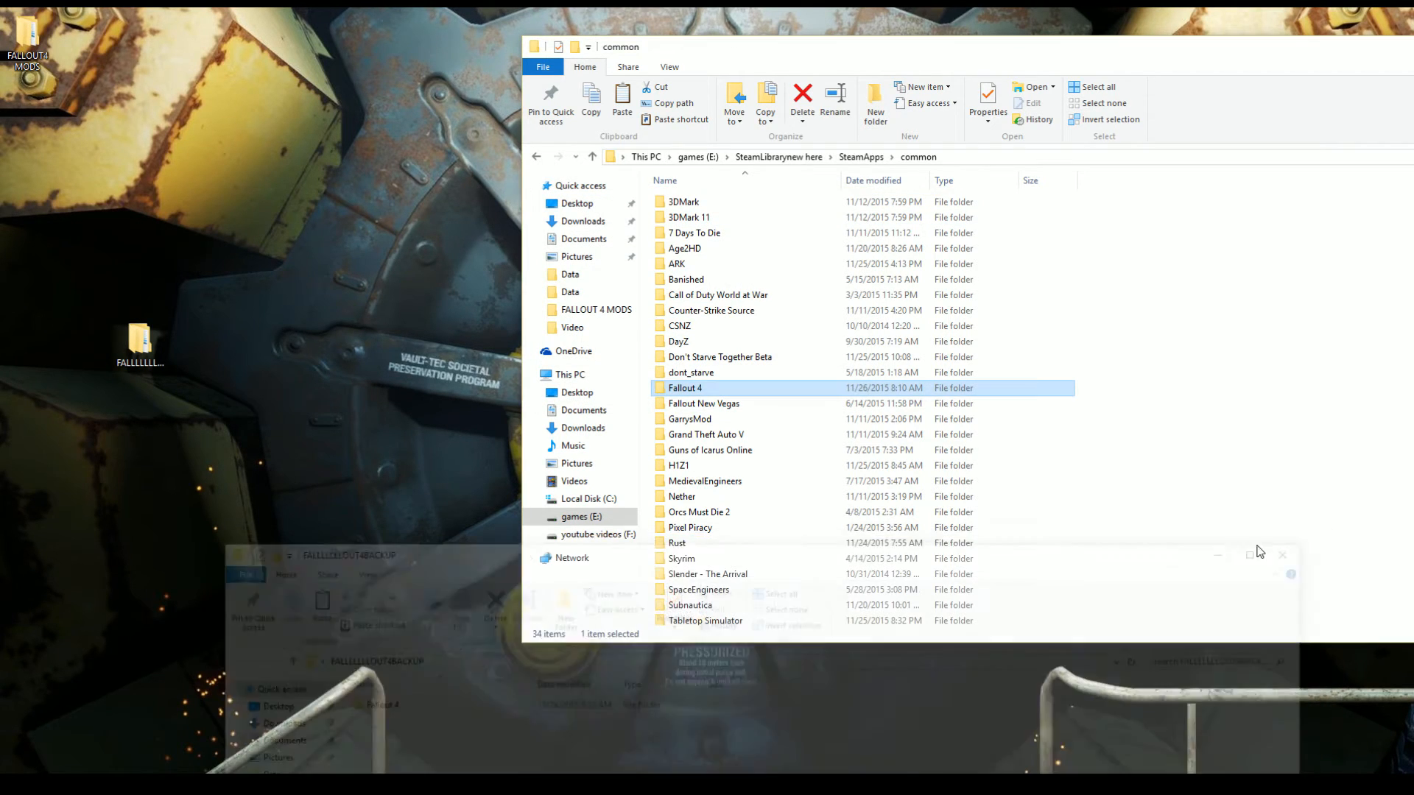
right_click(138, 342)
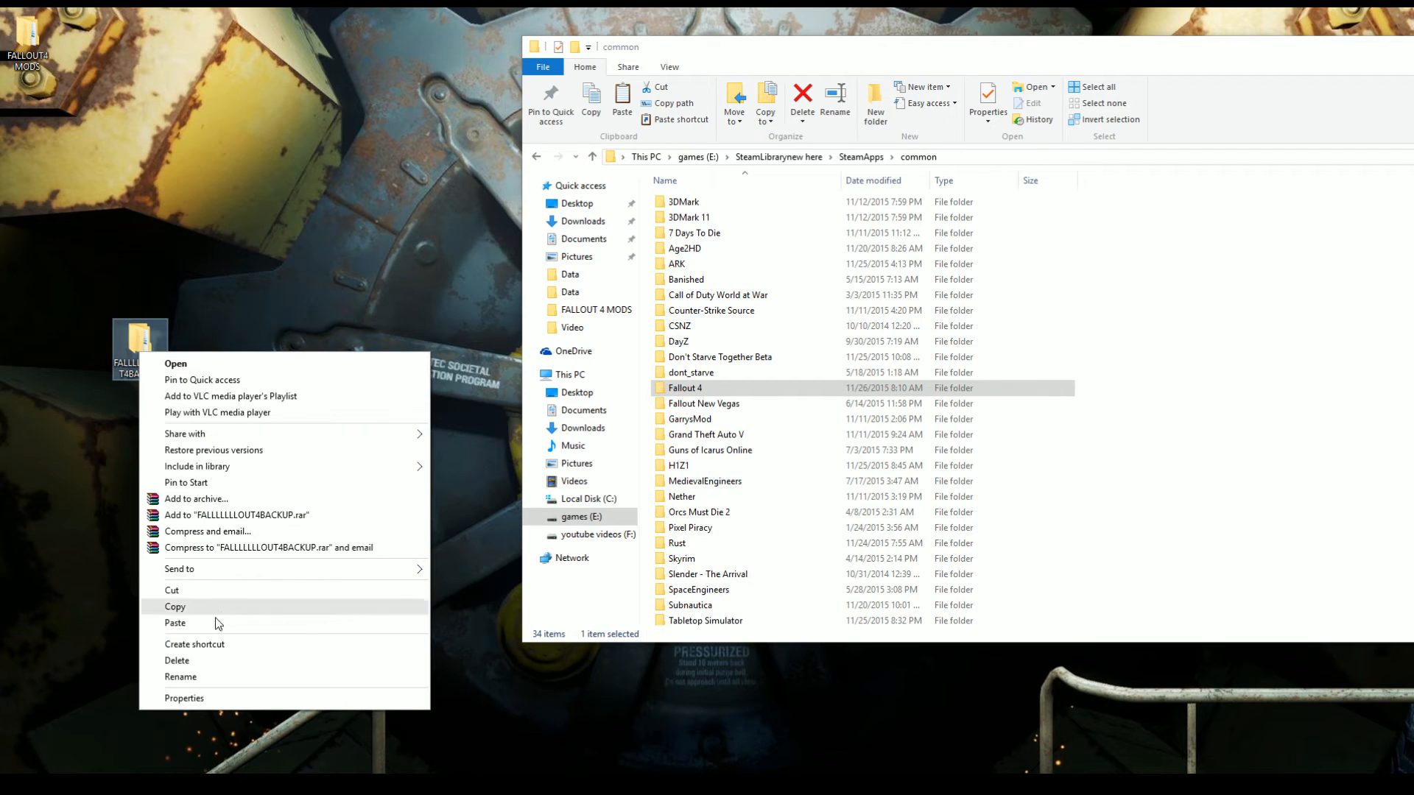
left_click(200, 658)
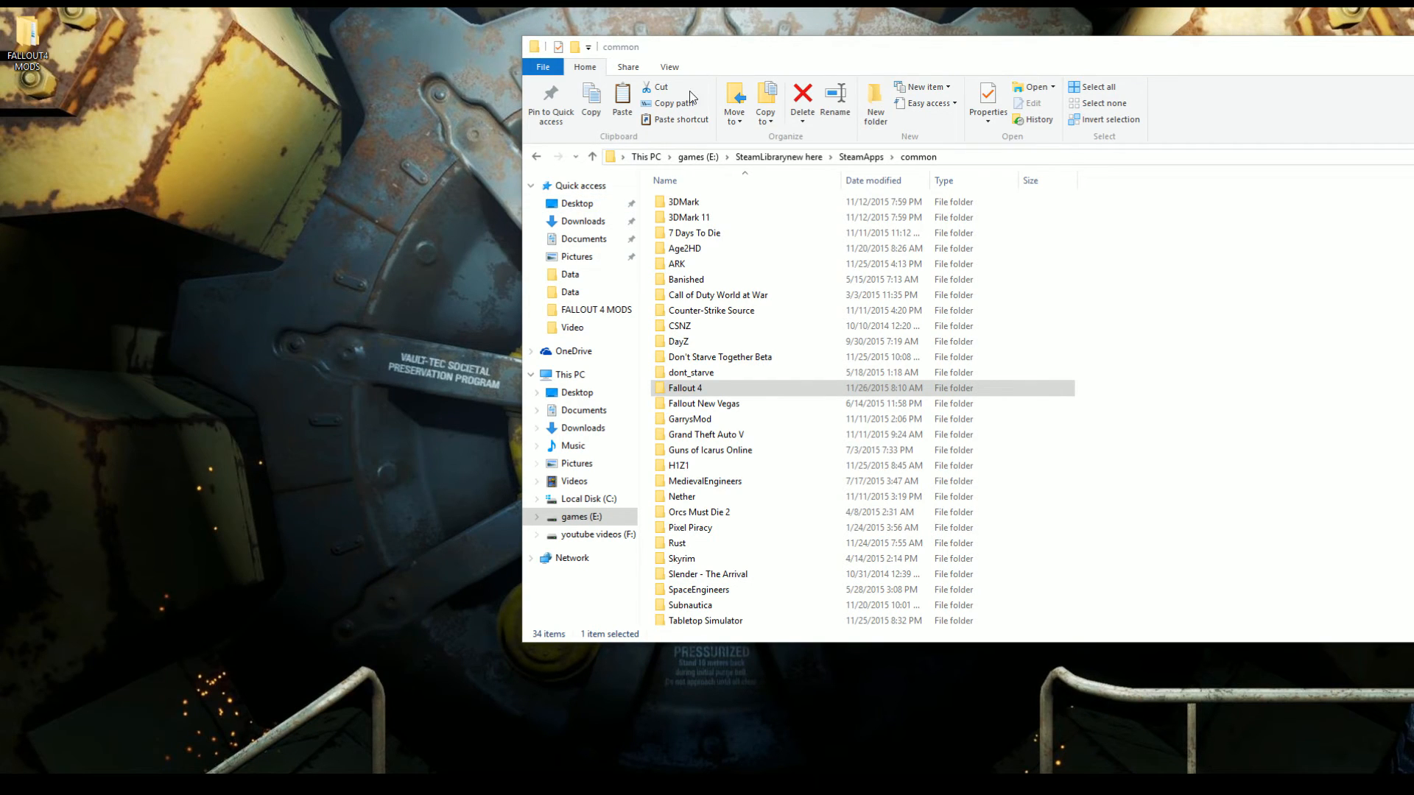
left_click_drag(707, 54, 301, 42)
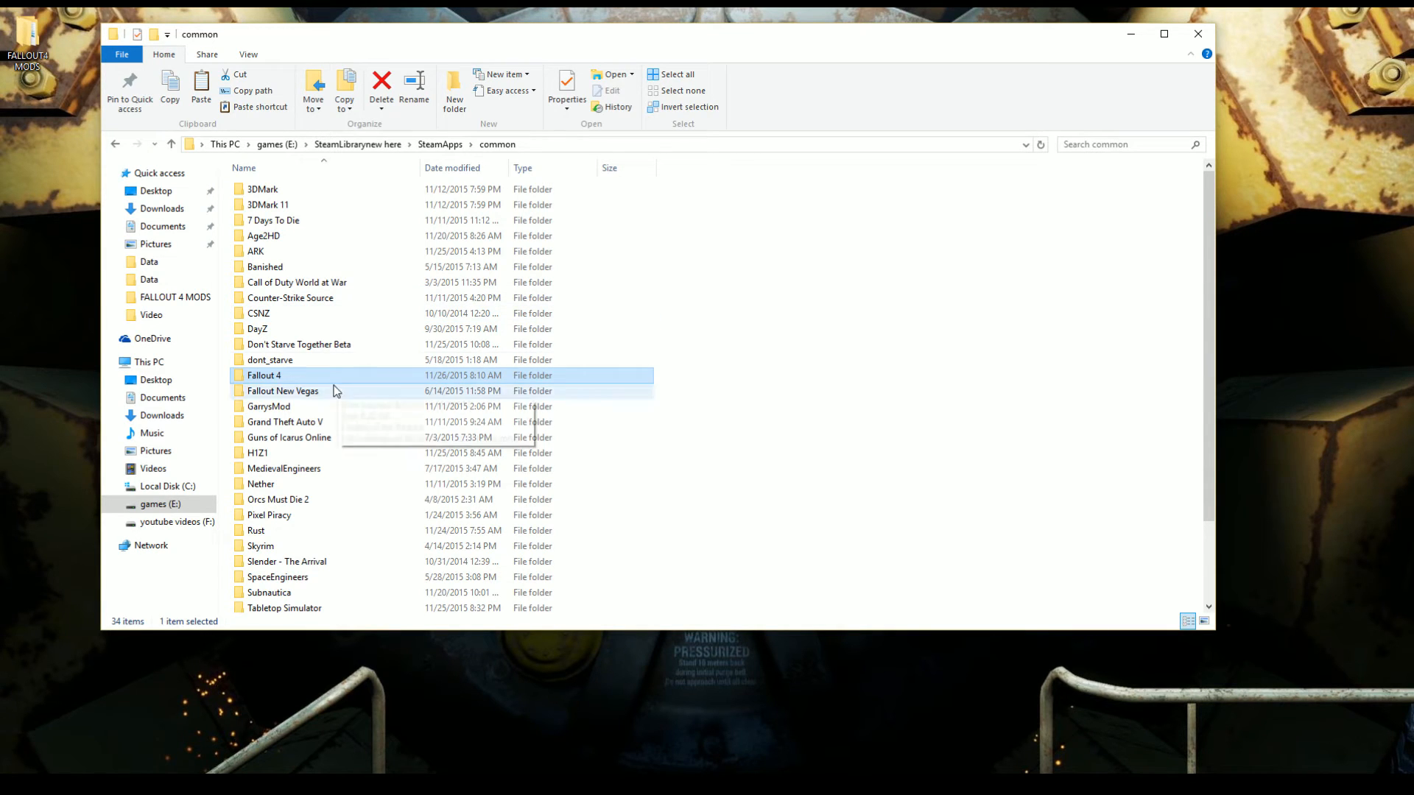
right_click(273, 380)
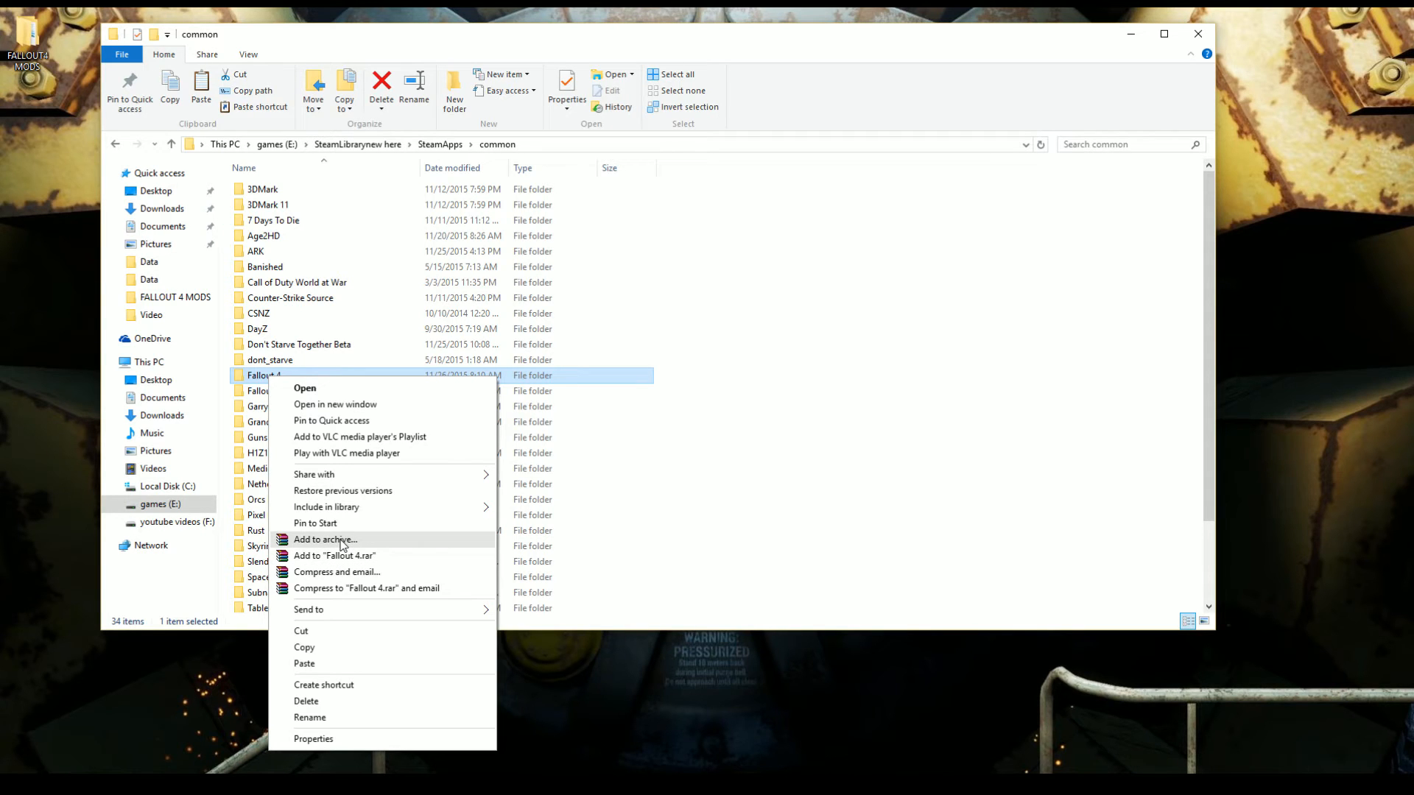
Step: Start compressing the Fallout 4 folder into Fallout 4.rar via Add to archive
left_click(341, 543)
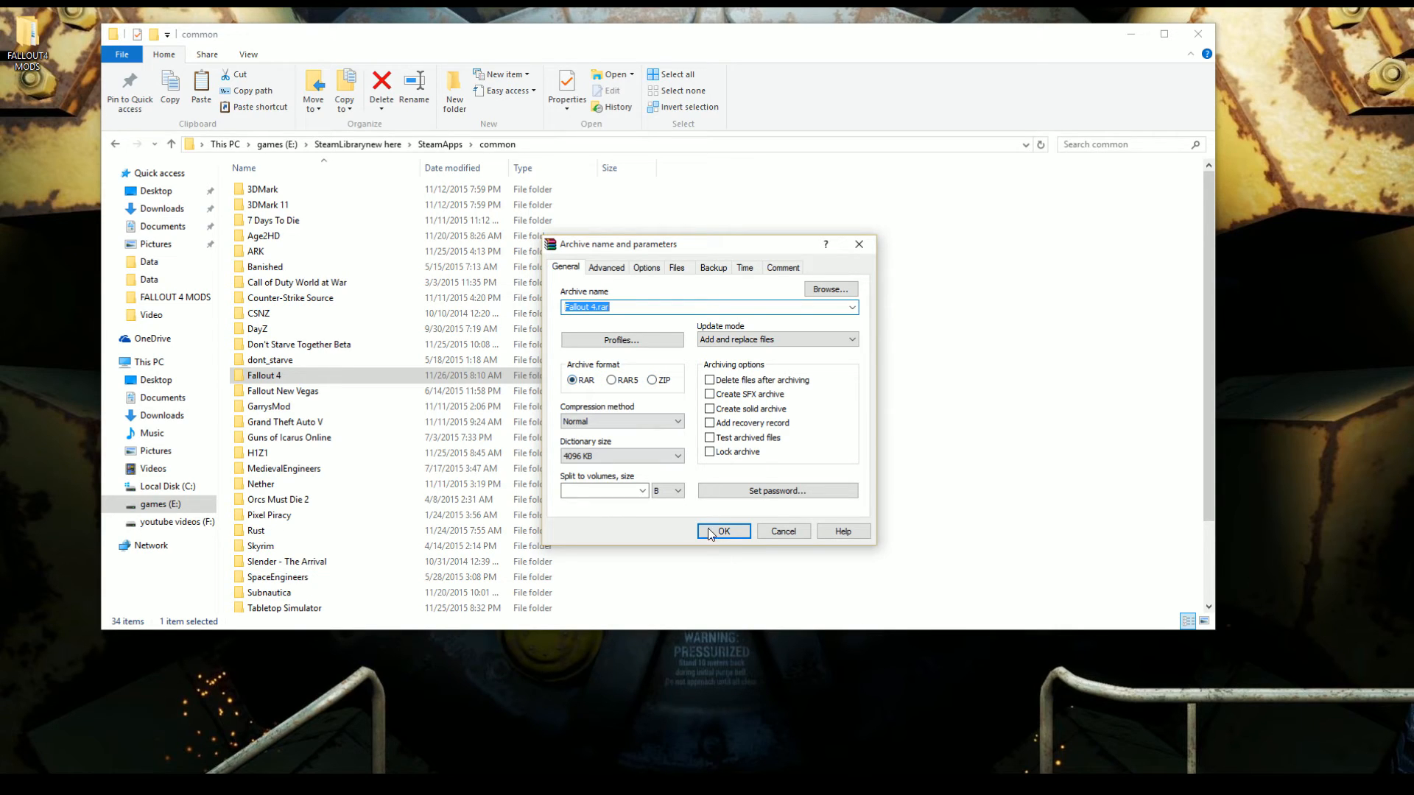
left_click(594, 307)
double_click(595, 307)
type("4")
left_click(725, 534)
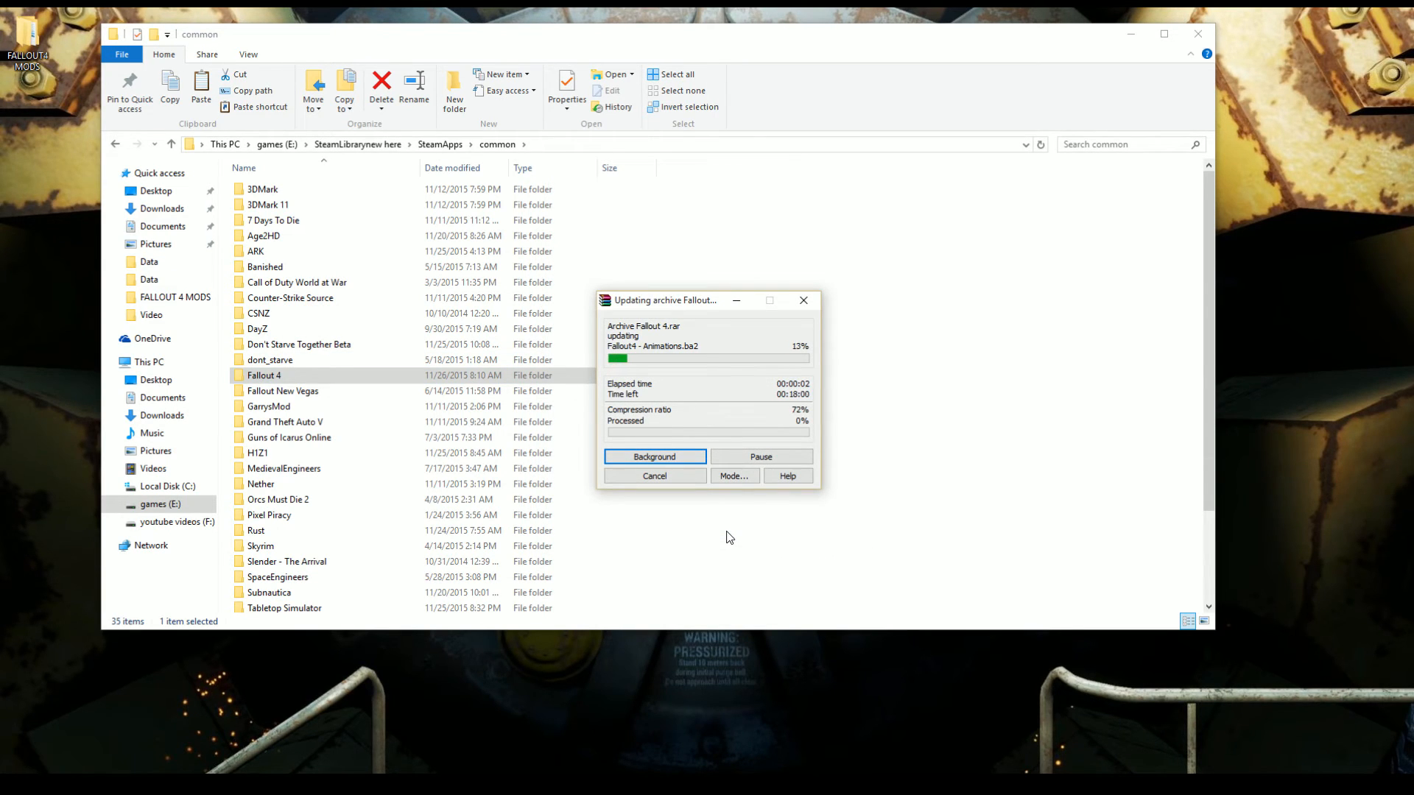
Step: Cancel the archive update, inspect the Fallout 4 folder inside the existing Fallout 4.rar, then close WinRAR
left_click(678, 475)
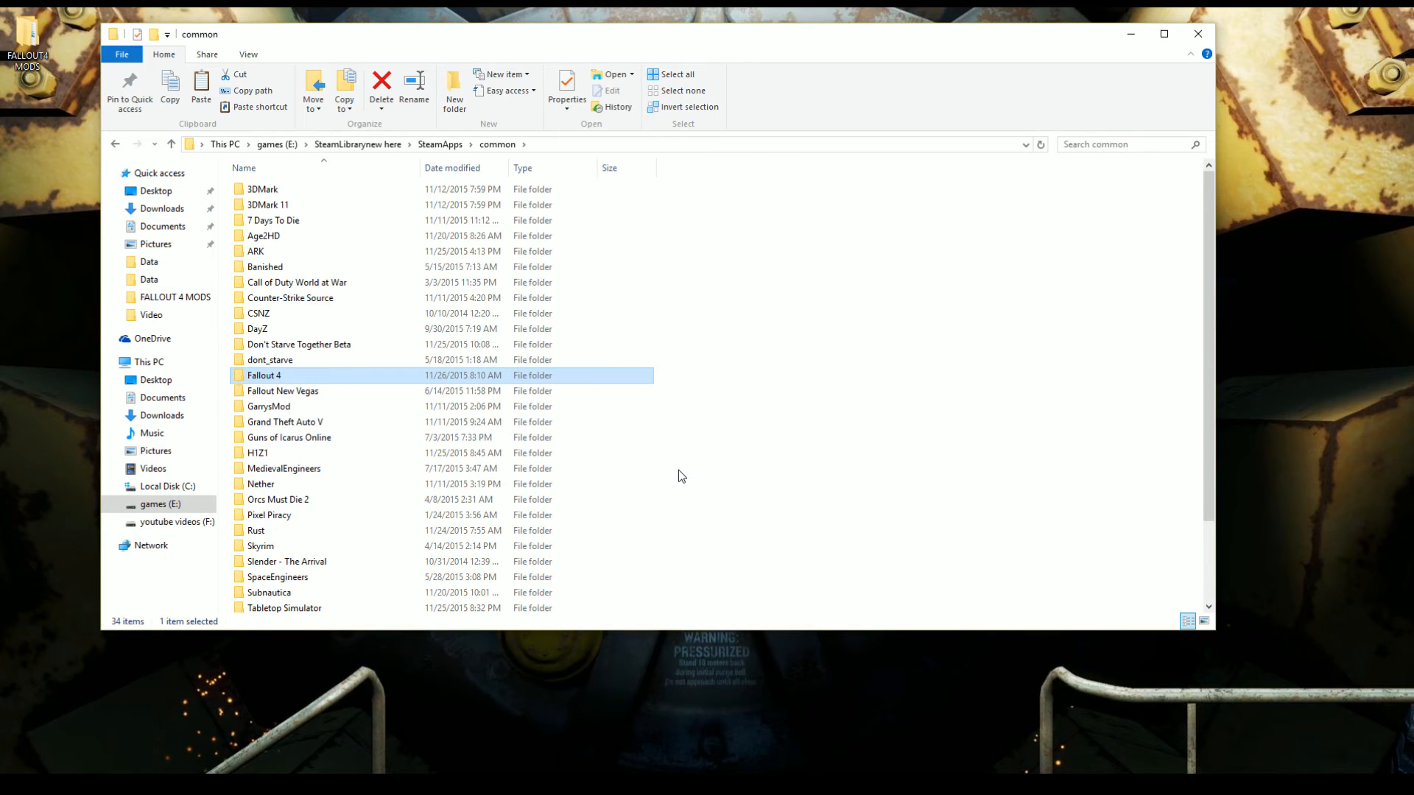
scroll(644, 475, "down", 2)
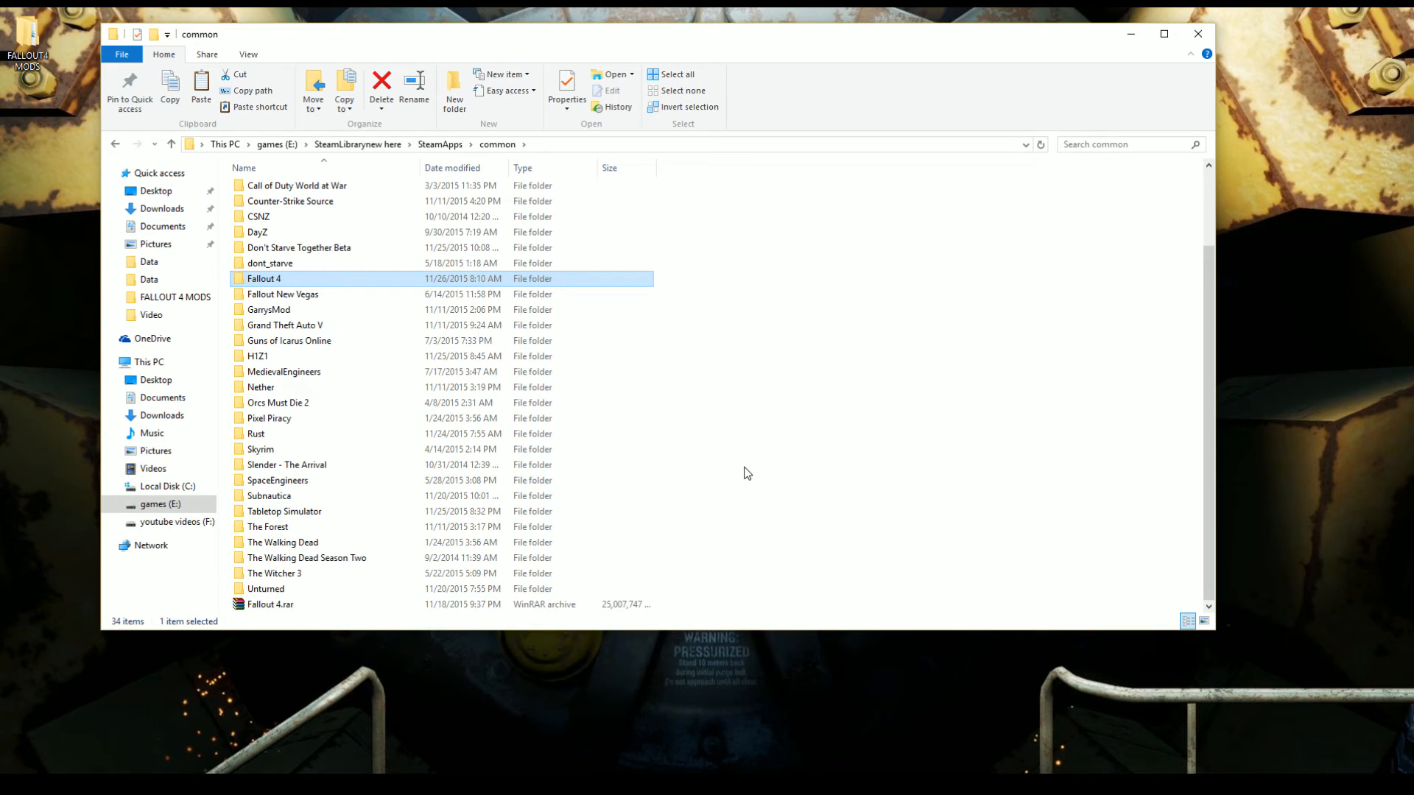
double_click(269, 604)
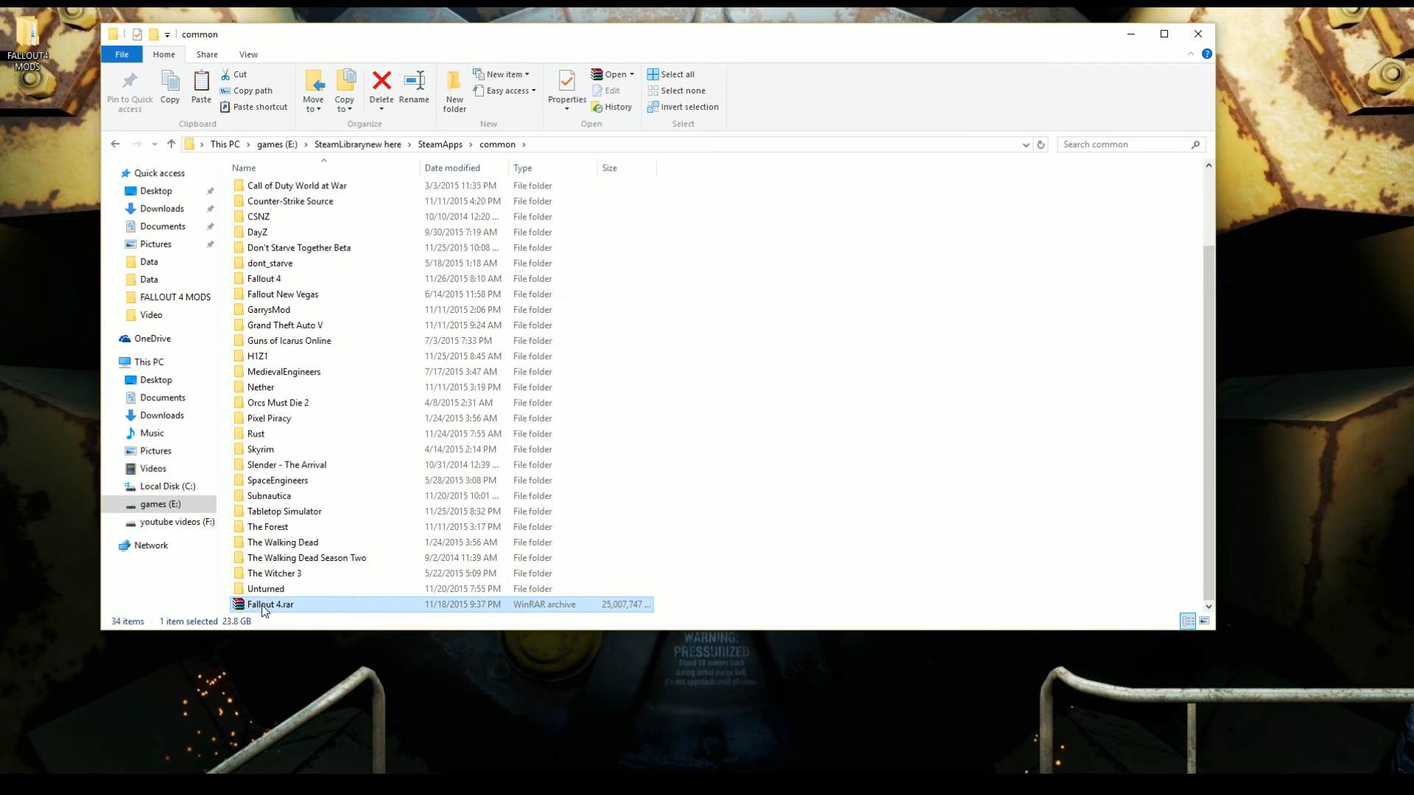
left_click(952, 173)
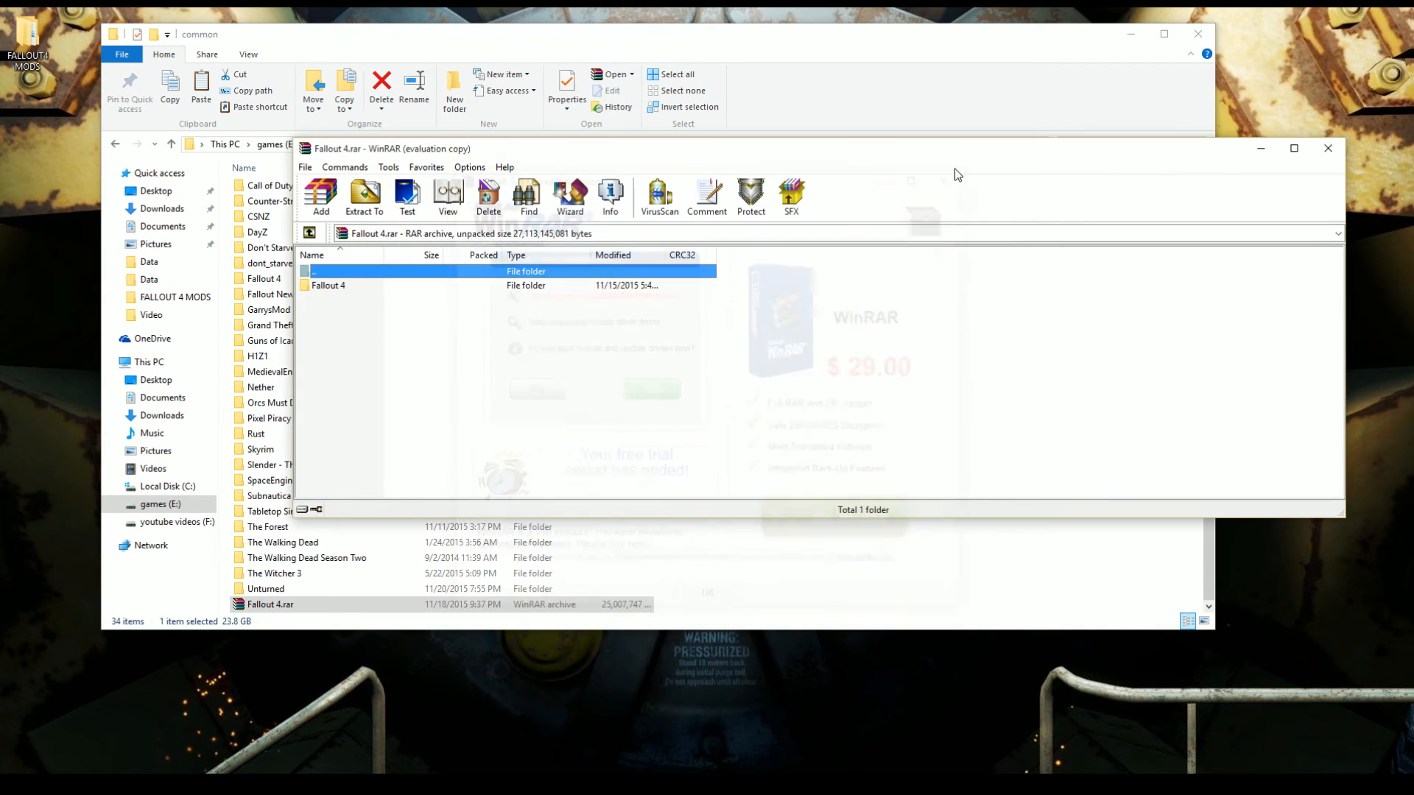
double_click(342, 290)
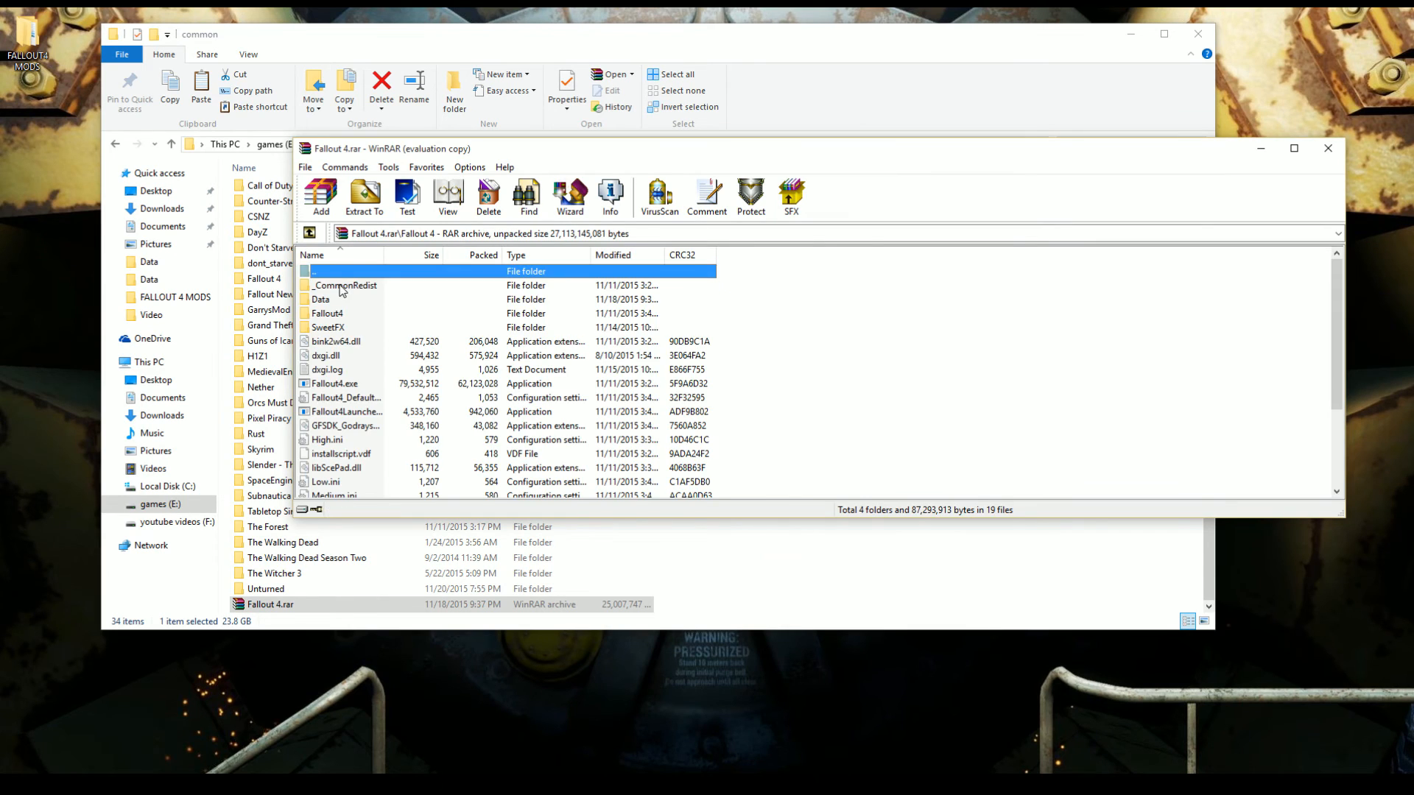
scroll(413, 428, "down", 3)
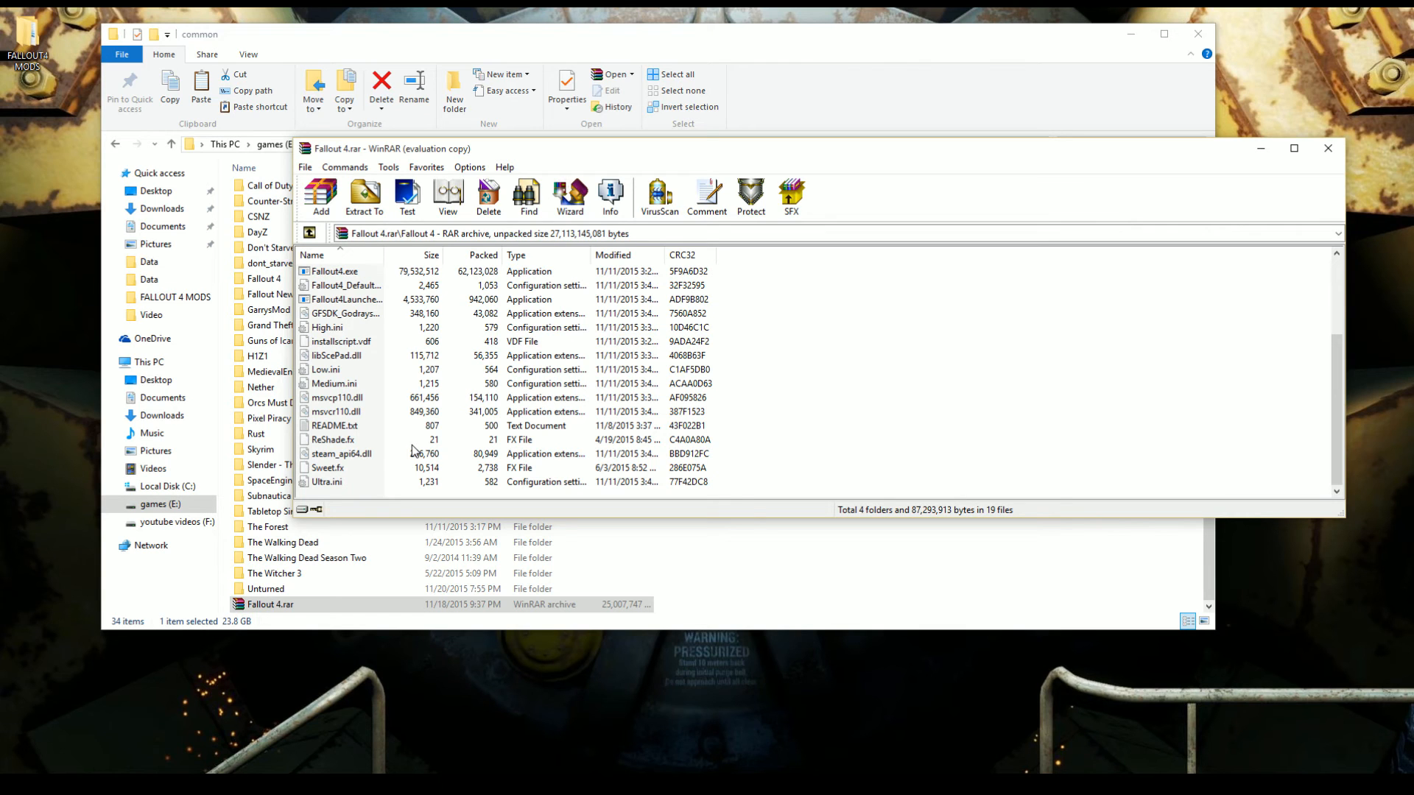
left_click(1326, 149)
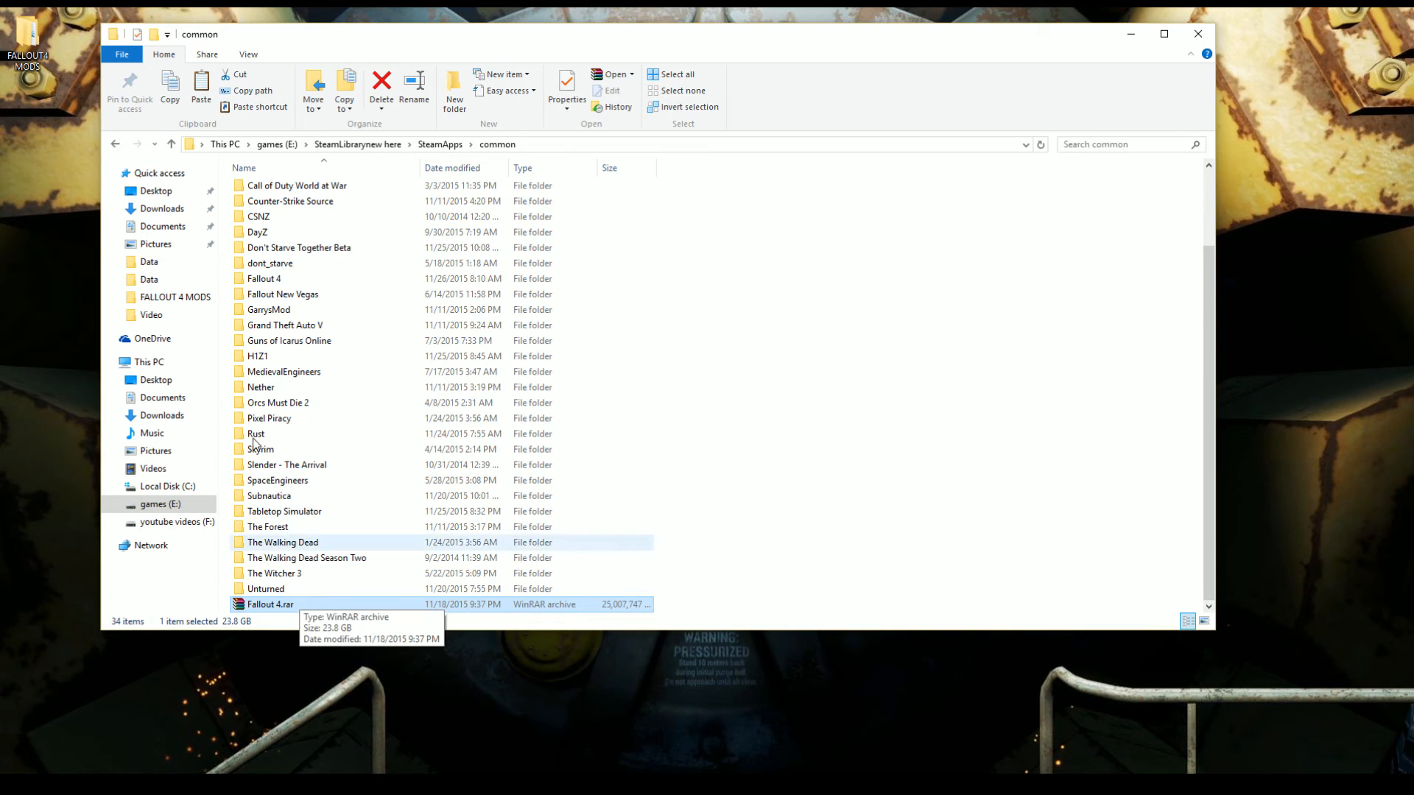
Step: Bring up archive settings for Fallout 4 again and name the archive Fallout 4WITH FOOD MOD.rar
right_click(266, 278)
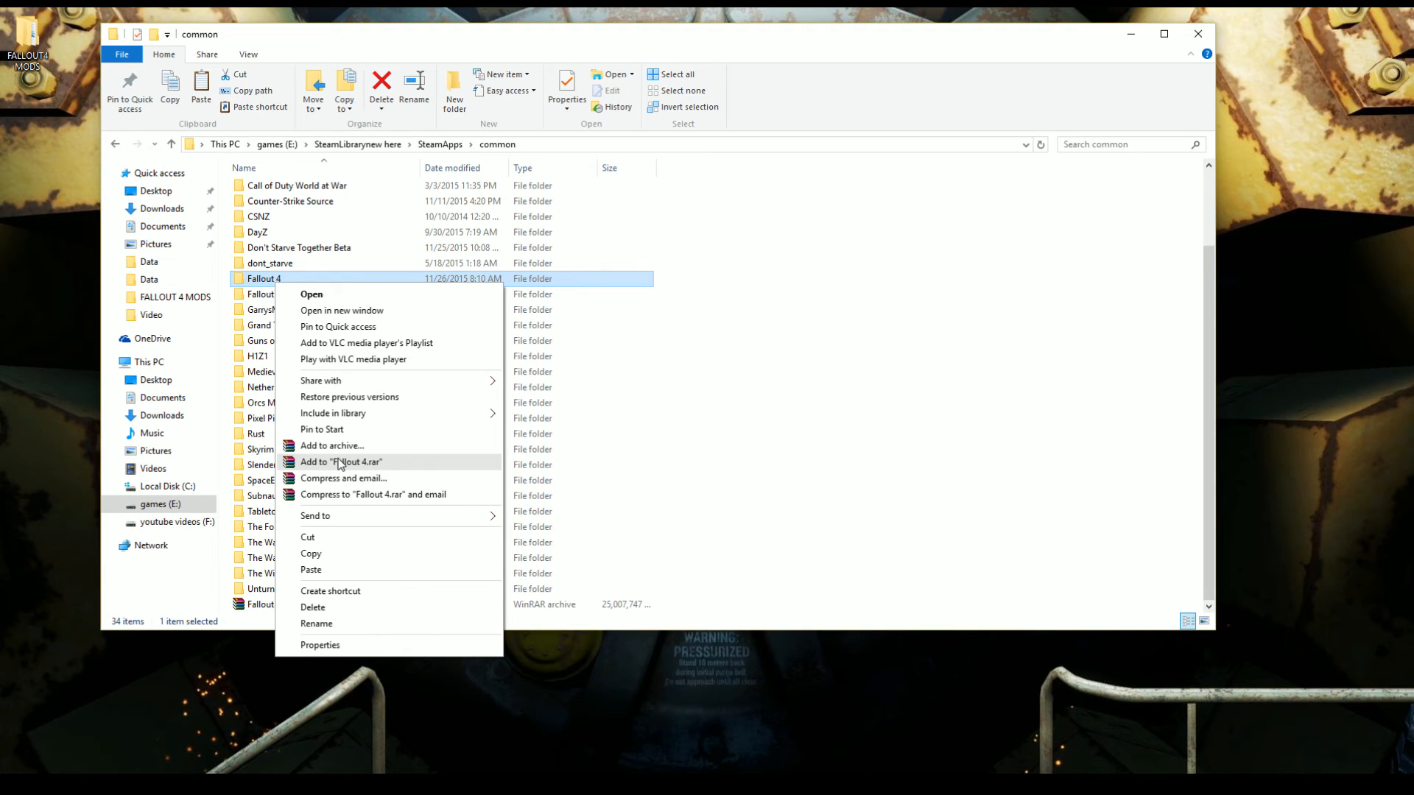
left_click(350, 445)
key("Escape")
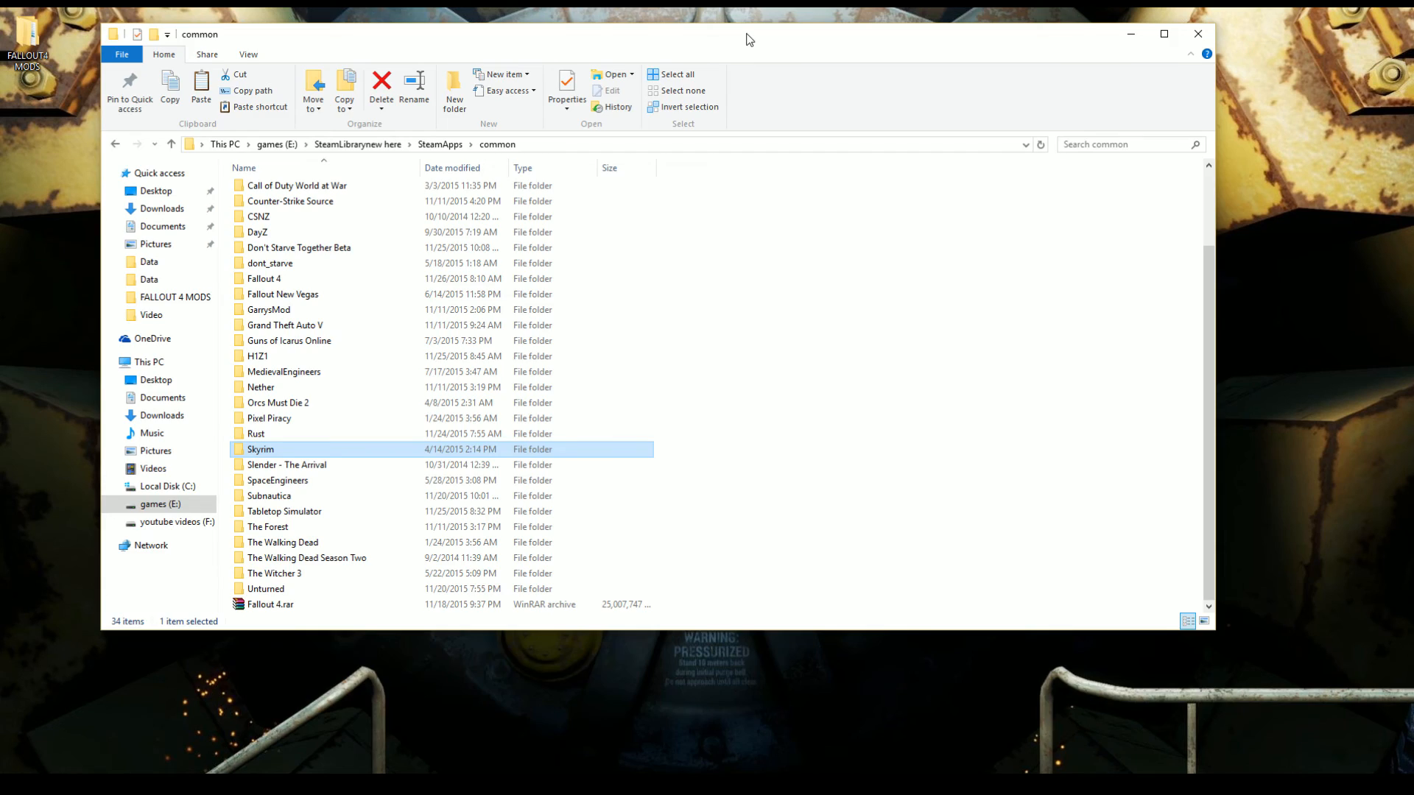
left_click_drag(746, 39, 855, 594)
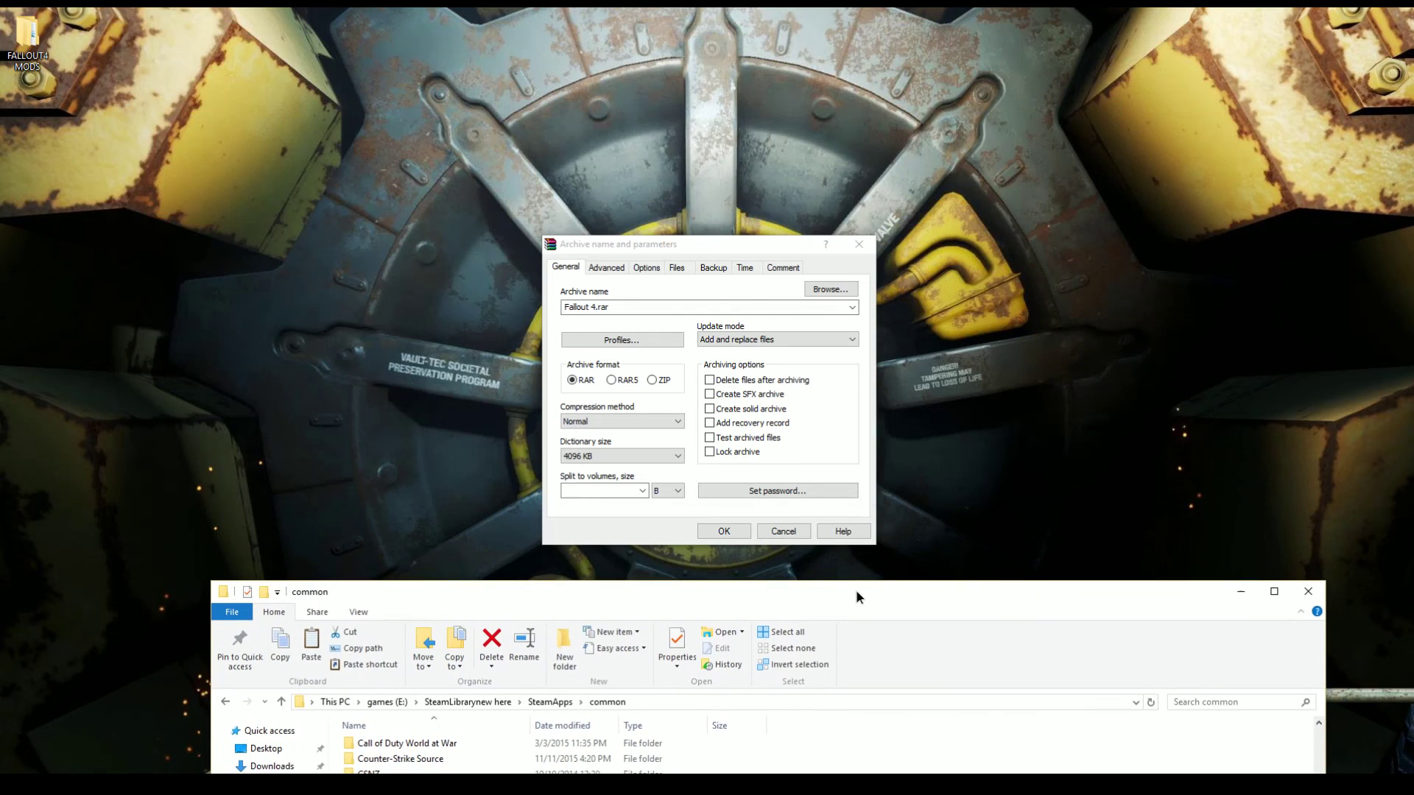
left_click(596, 308)
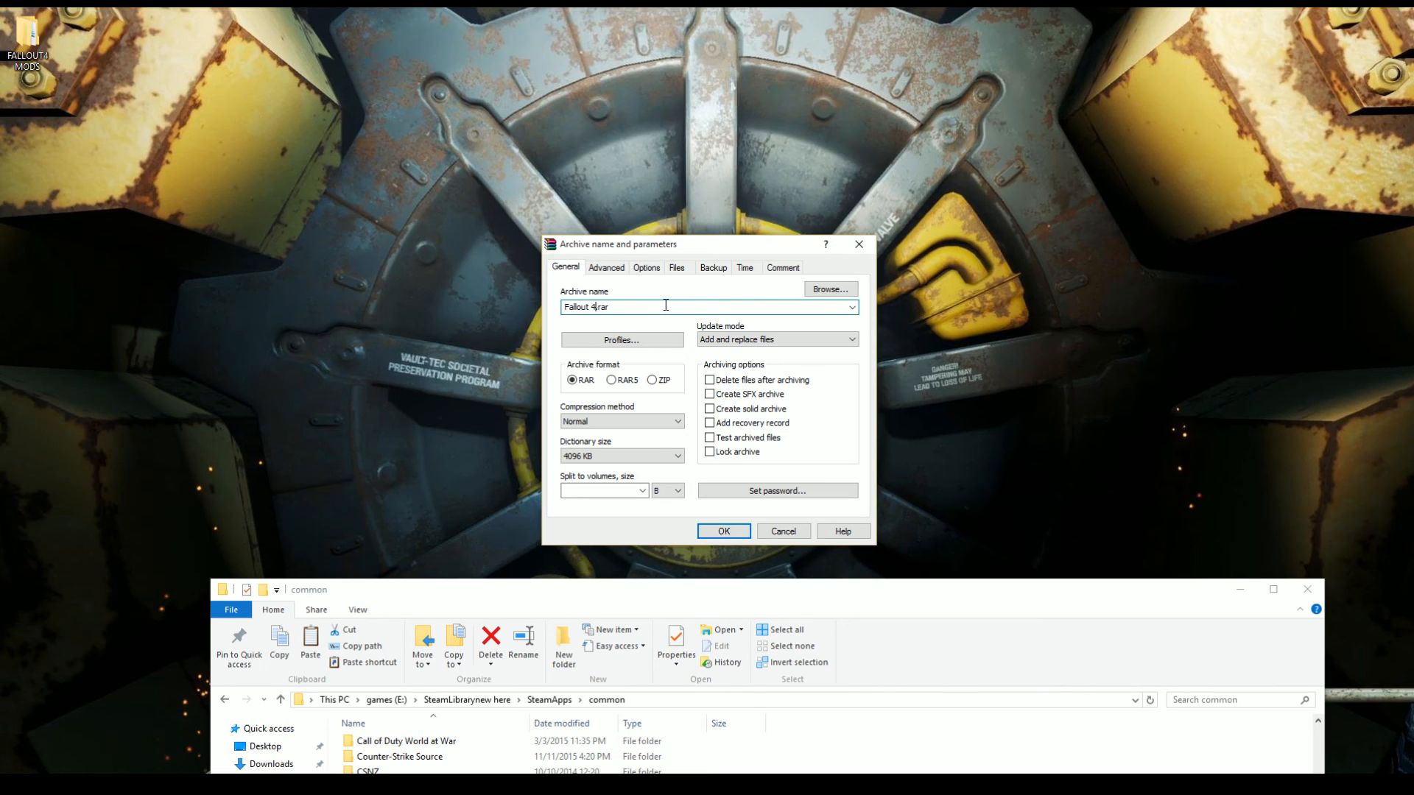
type("WITH")
type(" FOOD M")
type("OD")
left_click_drag(846, 597, 785, 97)
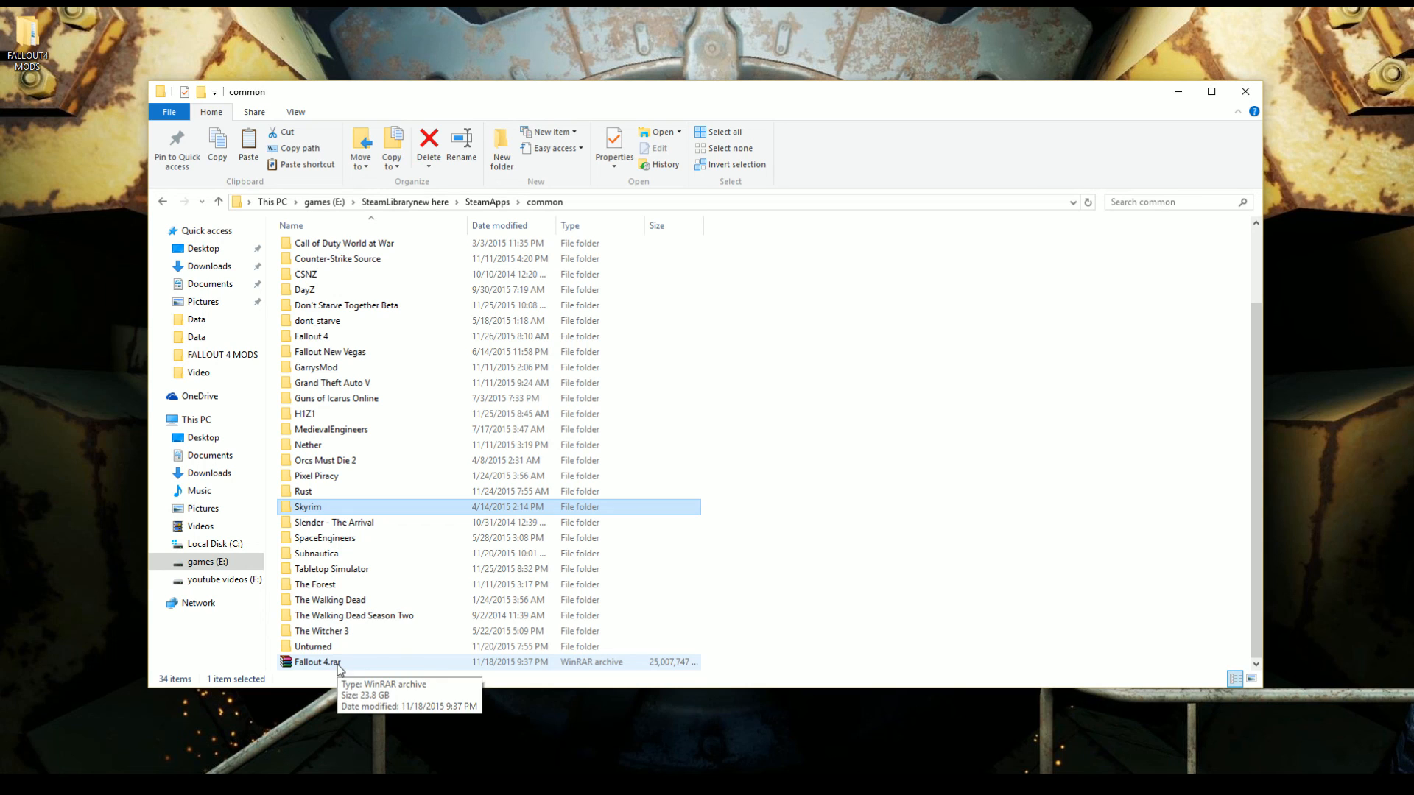
Step: Close the common folder window and dismiss the archive settings without compressing
left_click(1241, 102)
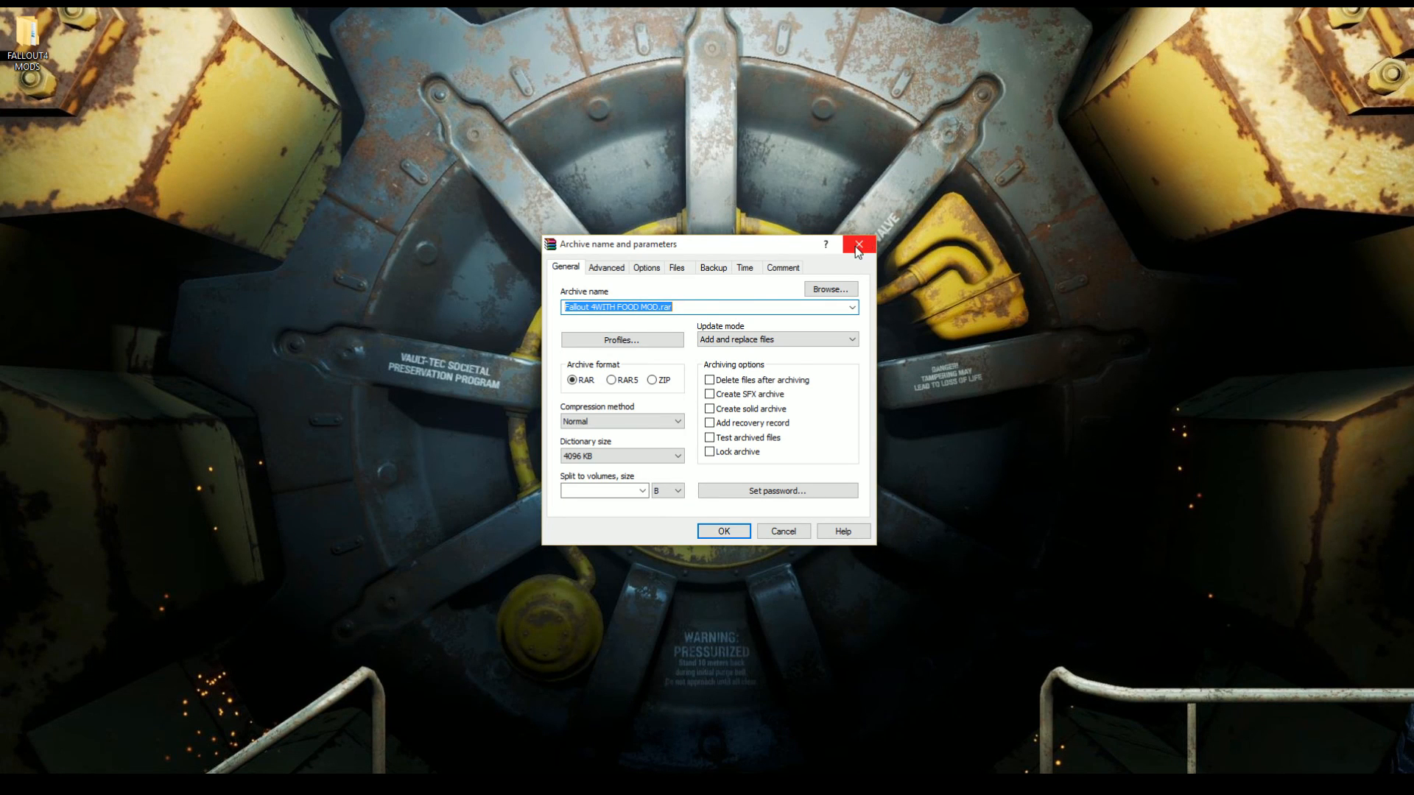
left_click(857, 245)
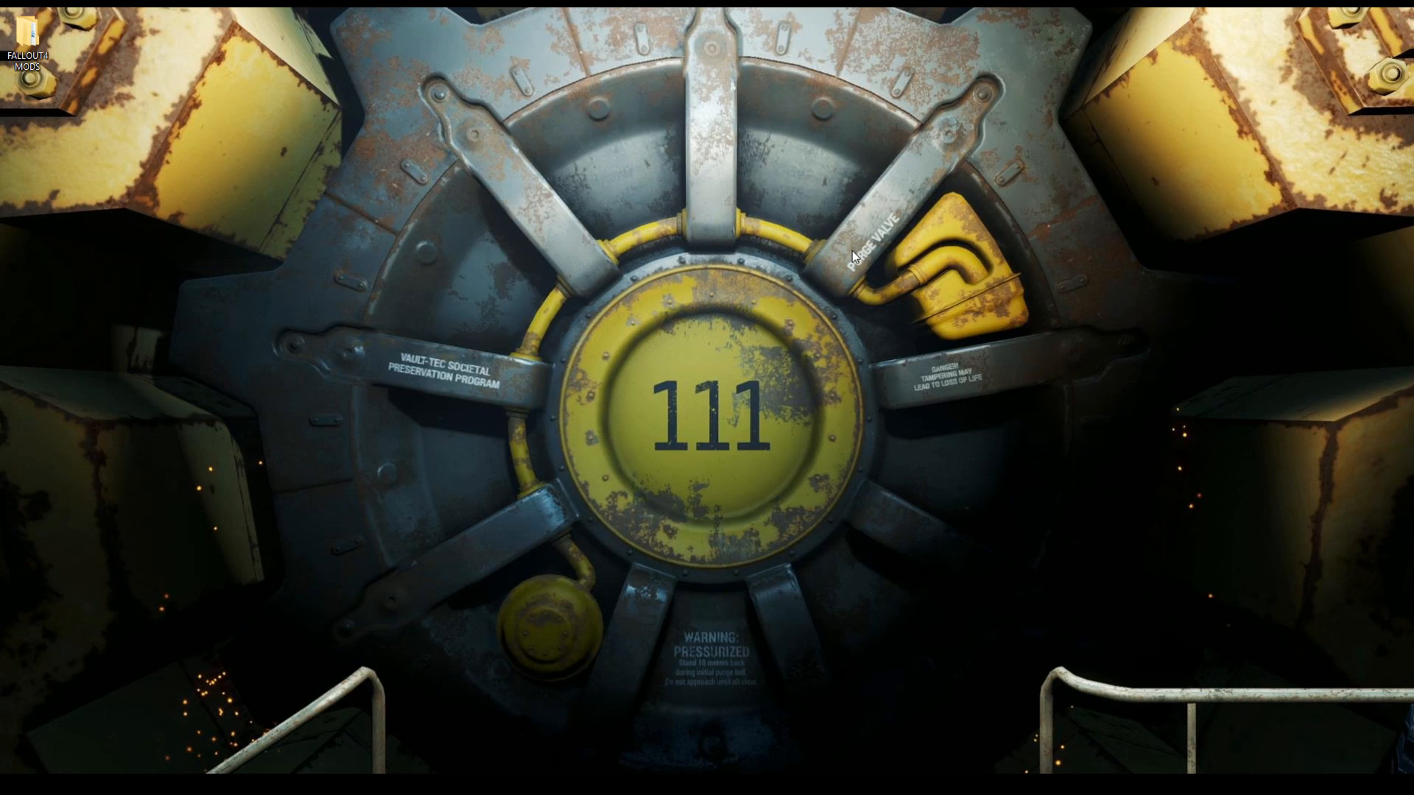